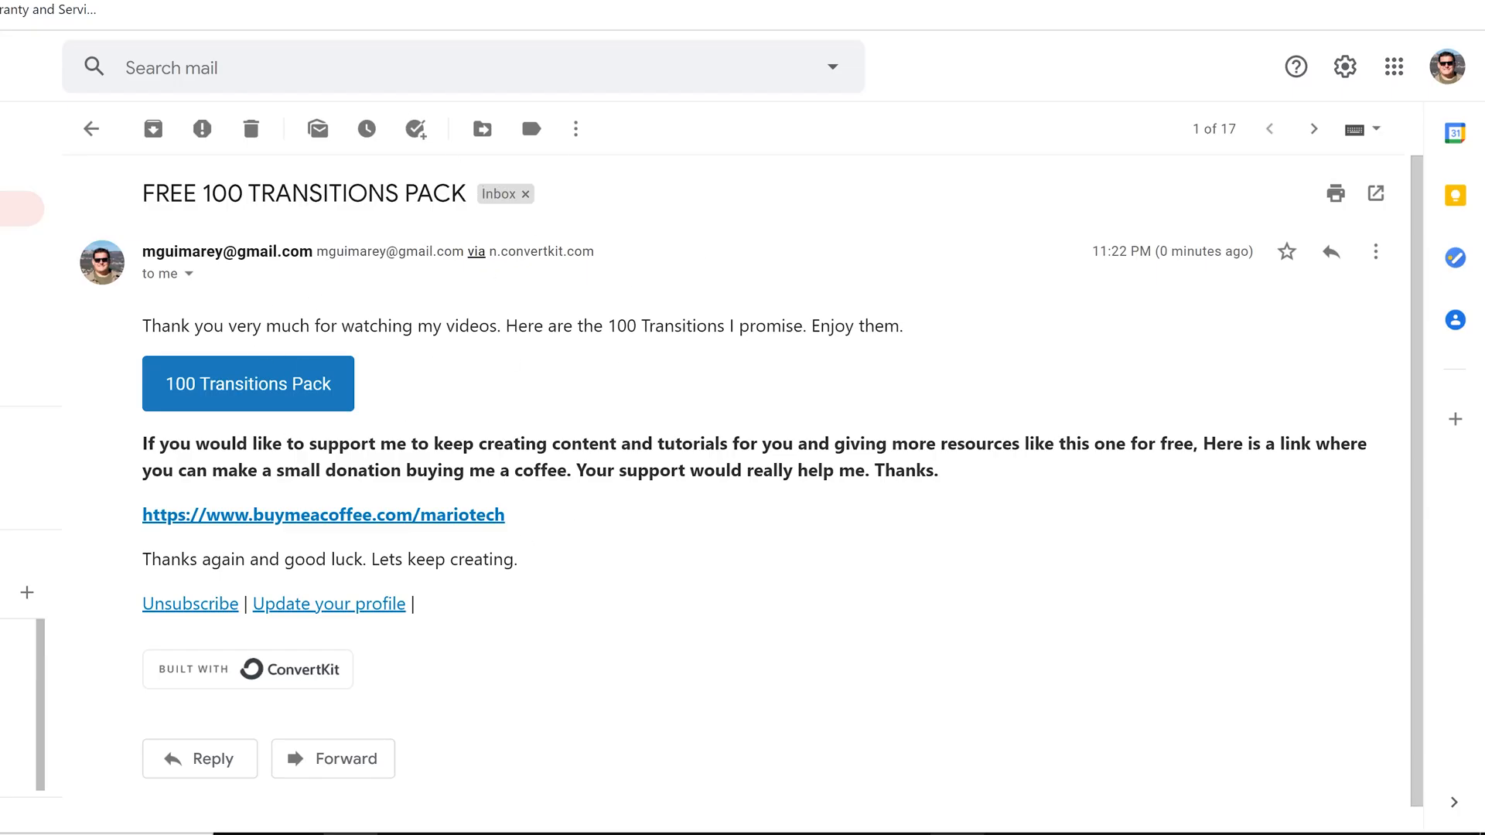
- Download the 100 Transitions Pack from the link in the opened email
{"action": "scroll", "coordinate": [663, 371], "scroll_direction": "down", "scroll_amount": 1}
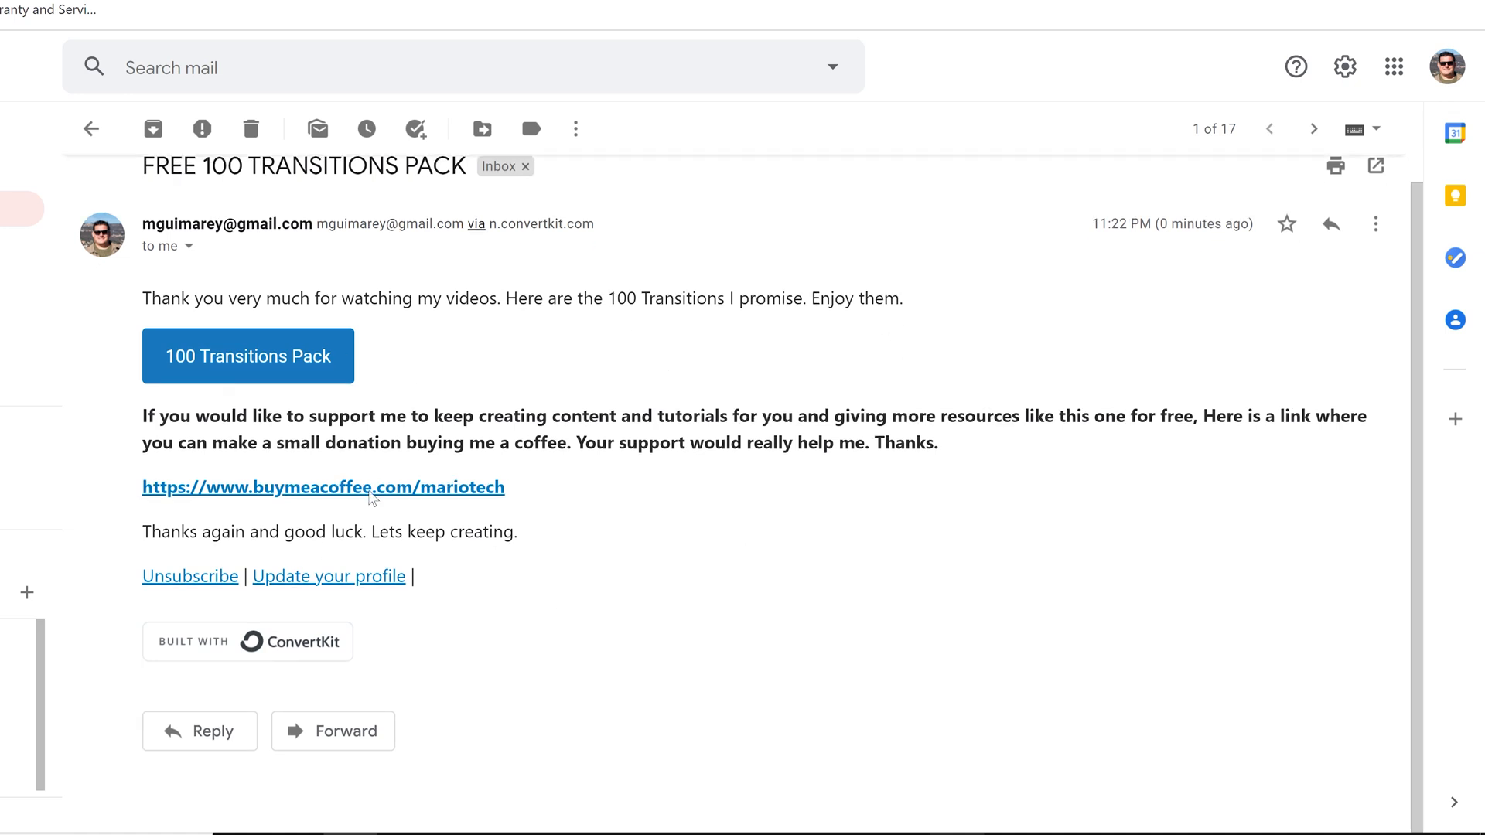
{"action": "left_click", "coordinate": [301, 373]}
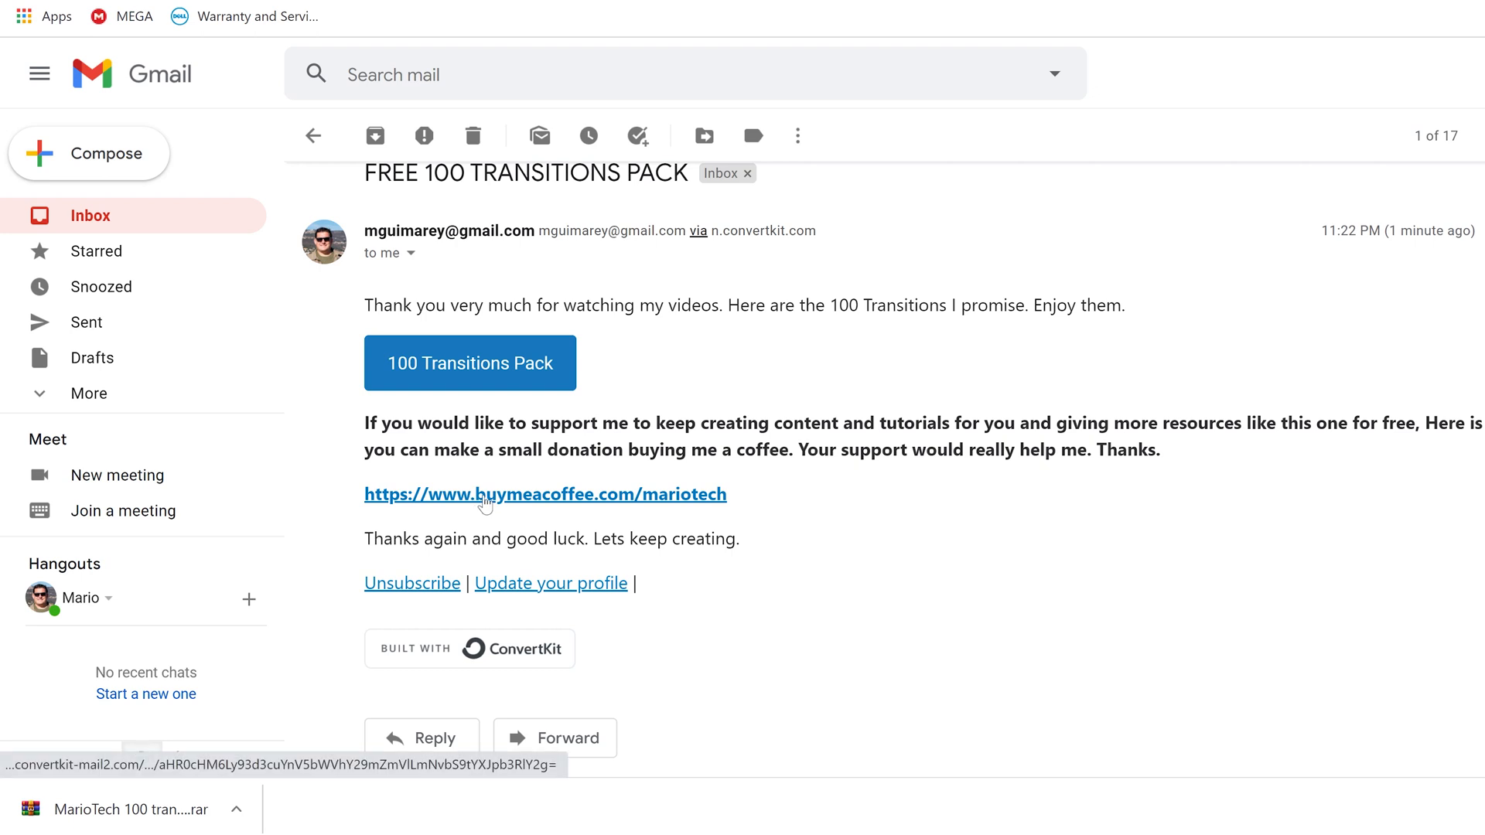
- View the donation page linked in the email, try its custom coffee quantity, and return to the email
{"action": "left_click", "coordinate": [622, 495]}
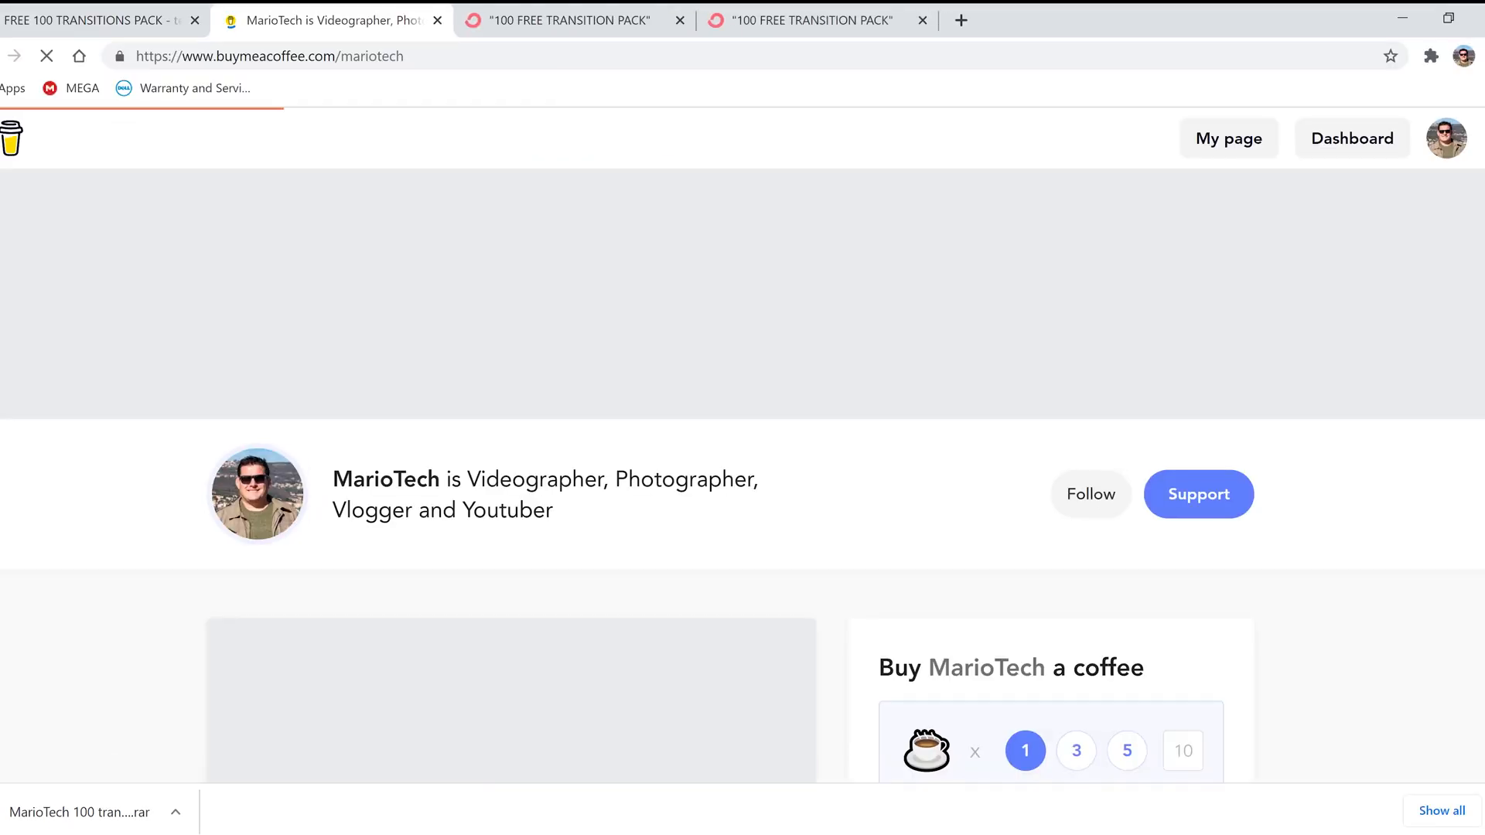
{"action": "scroll", "coordinate": [1046, 383], "scroll_direction": "down", "scroll_amount": 5}
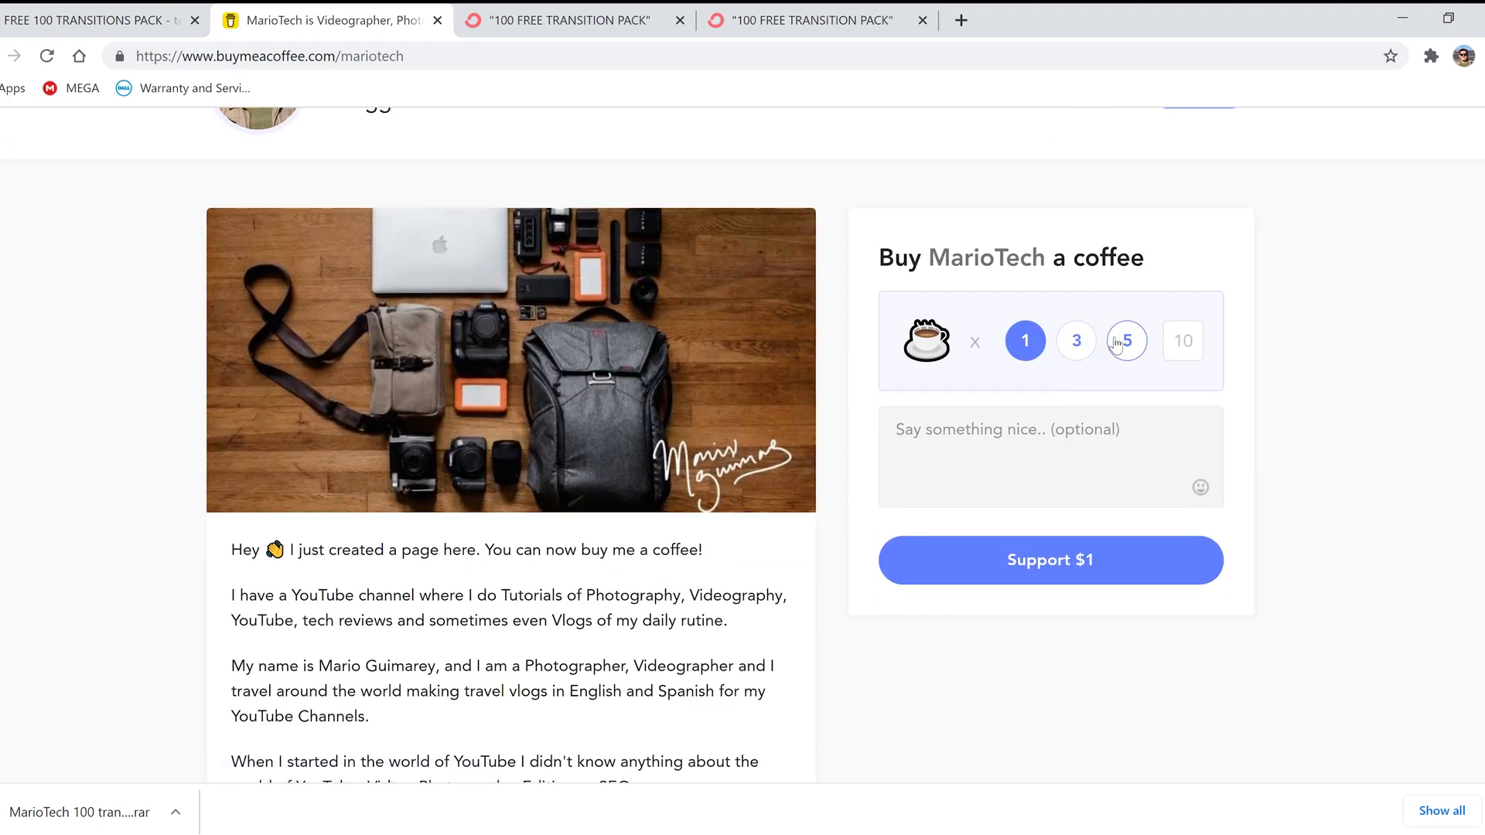
{"action": "left_click", "coordinate": [1184, 341]}
{"action": "type", "text": "2"}
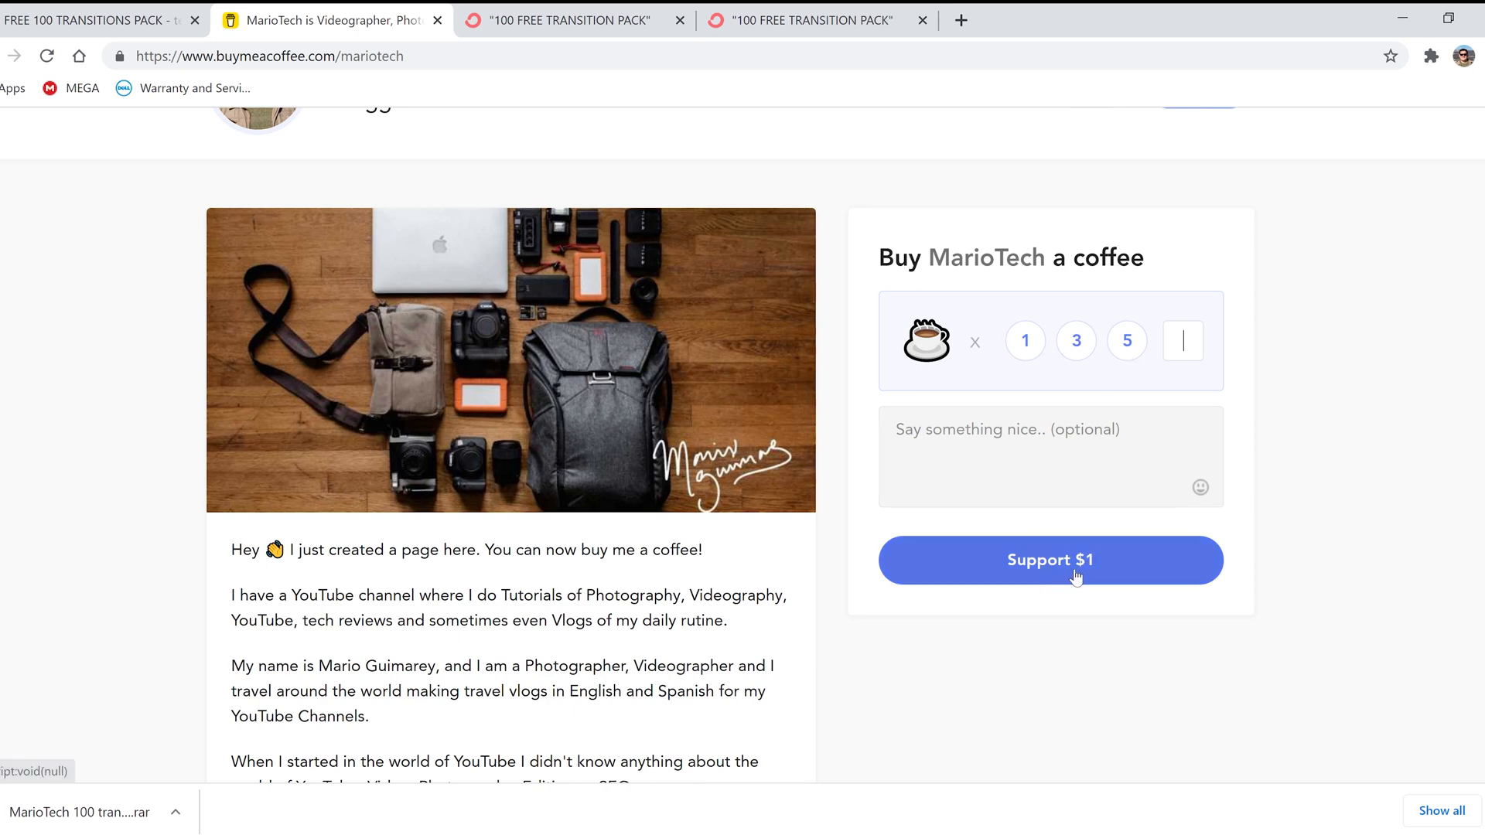
{"action": "scroll", "coordinate": [942, 286], "scroll_direction": "up", "scroll_amount": 3}
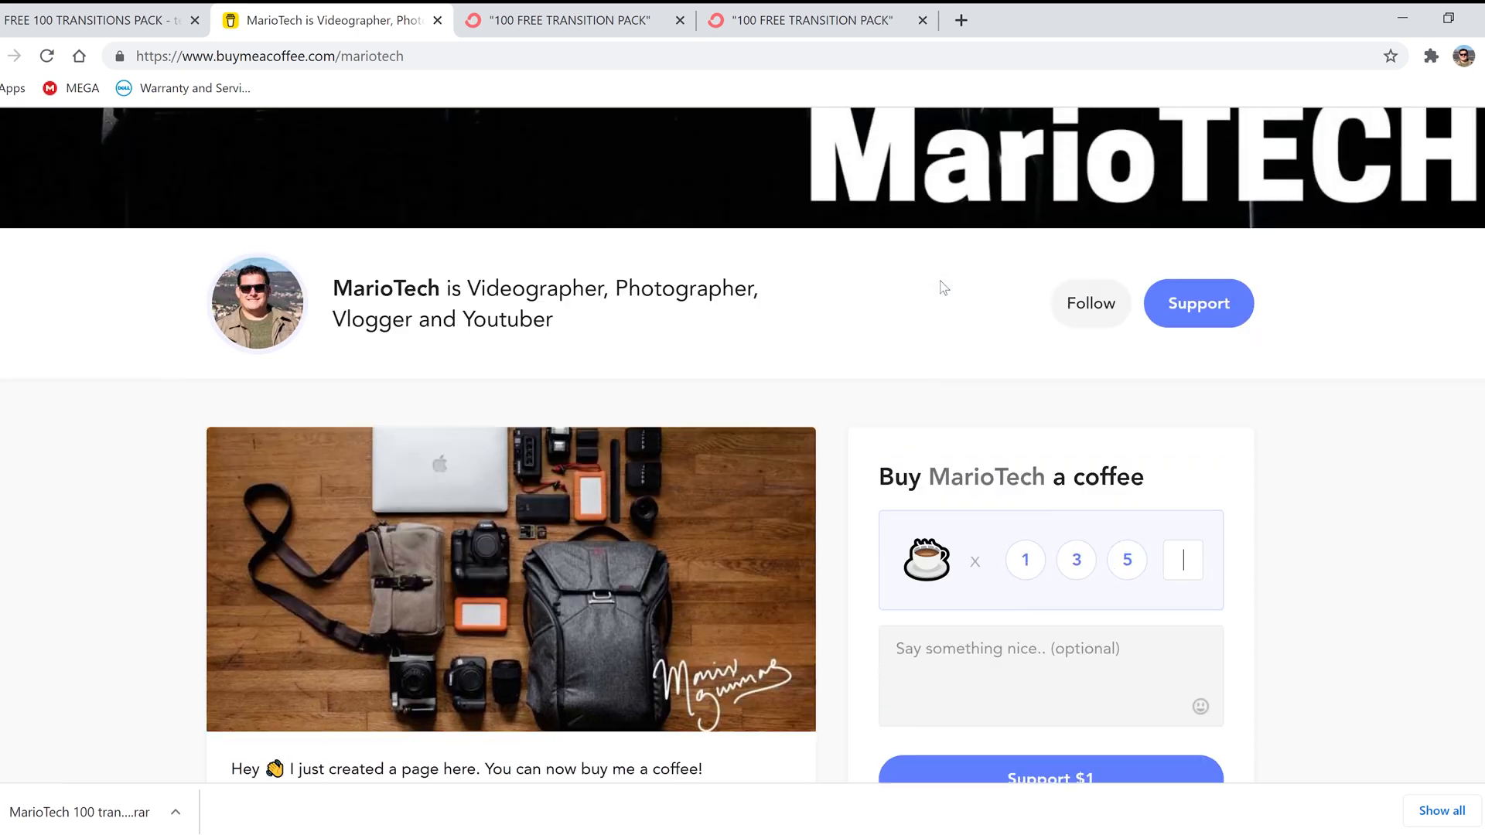
{"action": "left_click", "coordinate": [48, 16]}
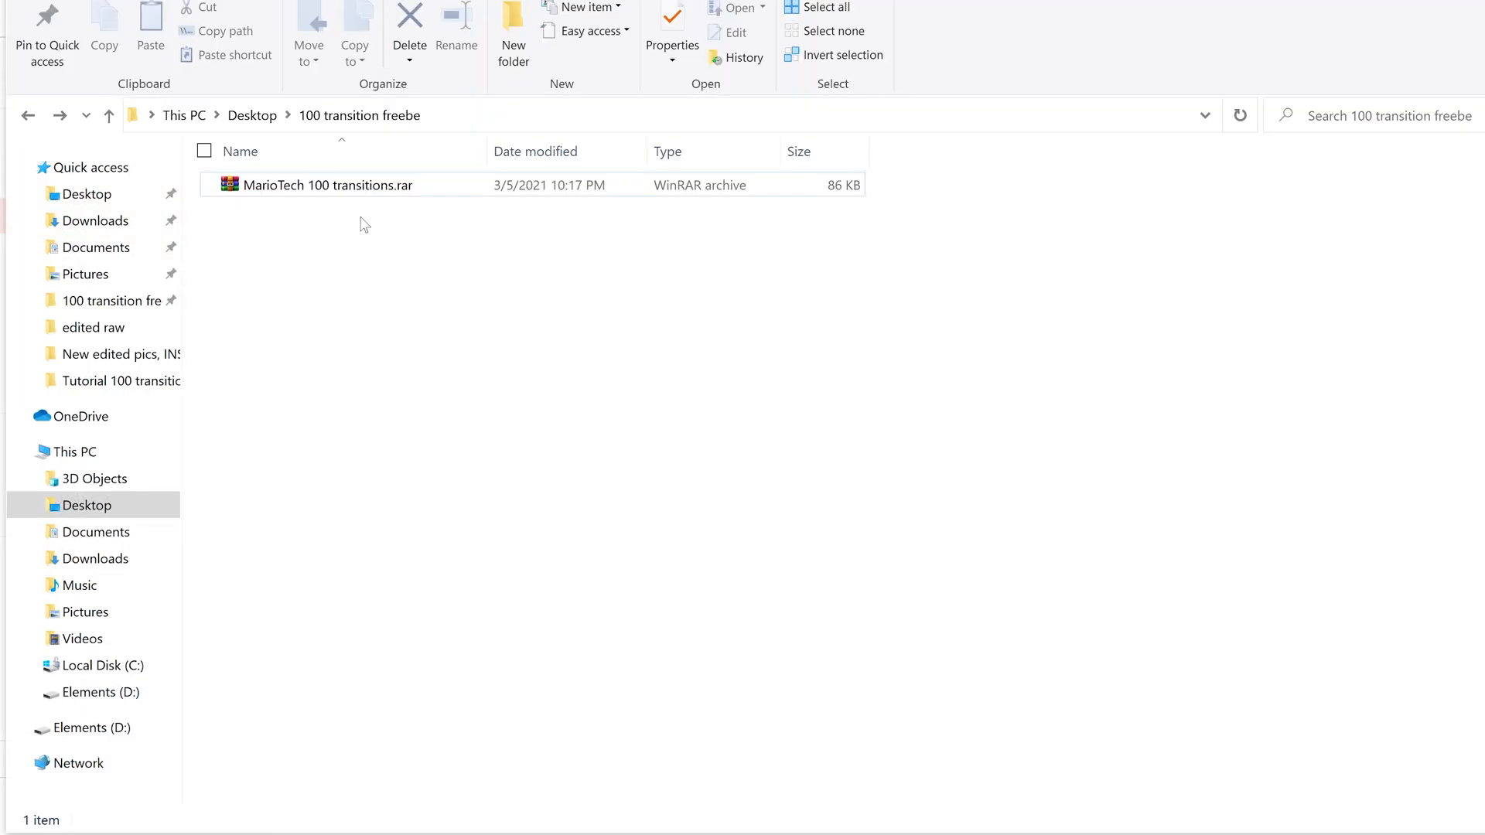
- Switch to File Explorer and extract MarioTech 100 transitions.rar into the 100 transition freebe folder
{"action": "left_click", "coordinate": [374, 198]}
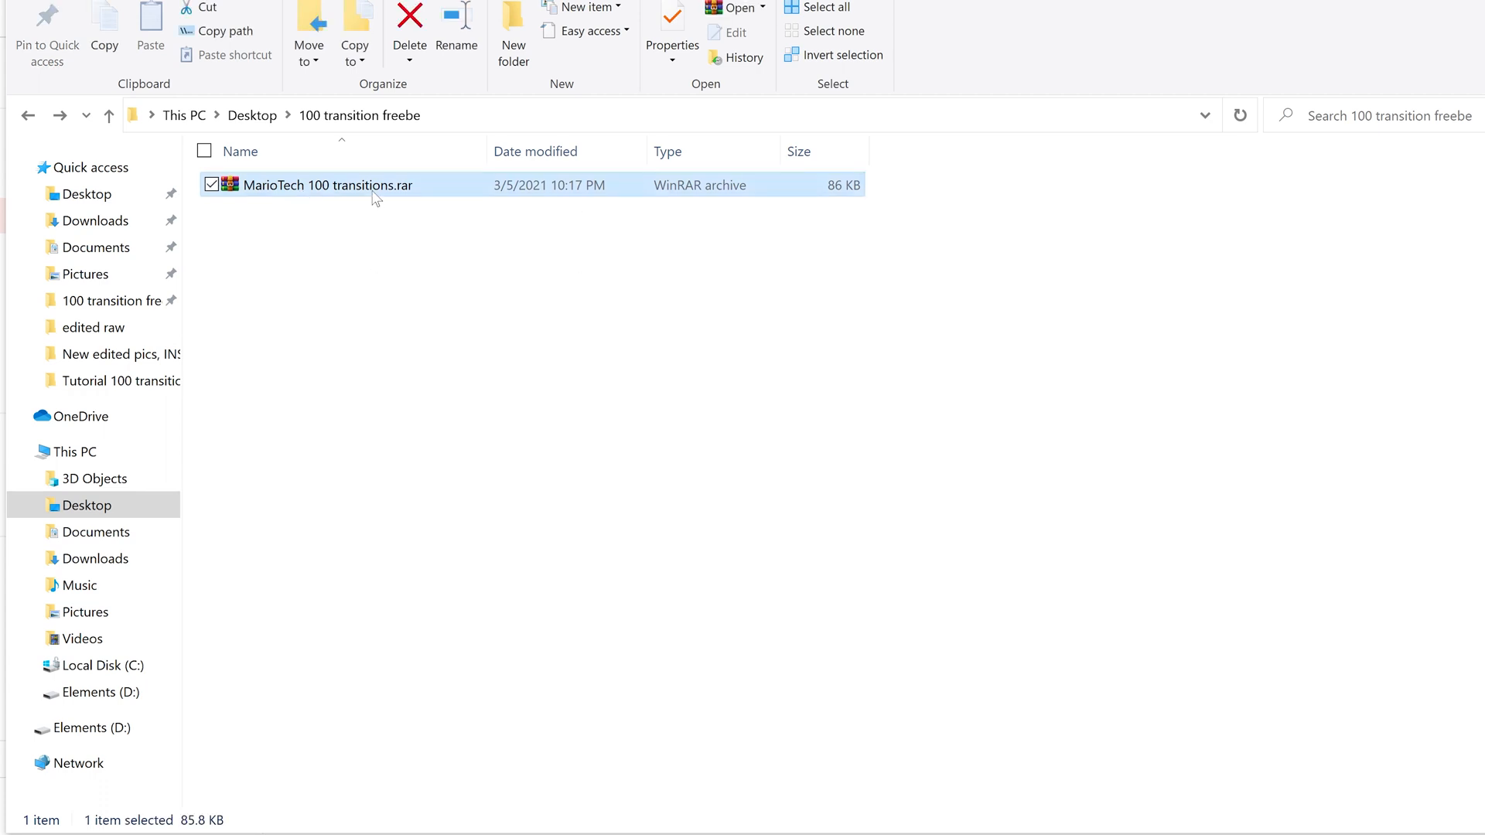
{"action": "right_click", "coordinate": [374, 198]}
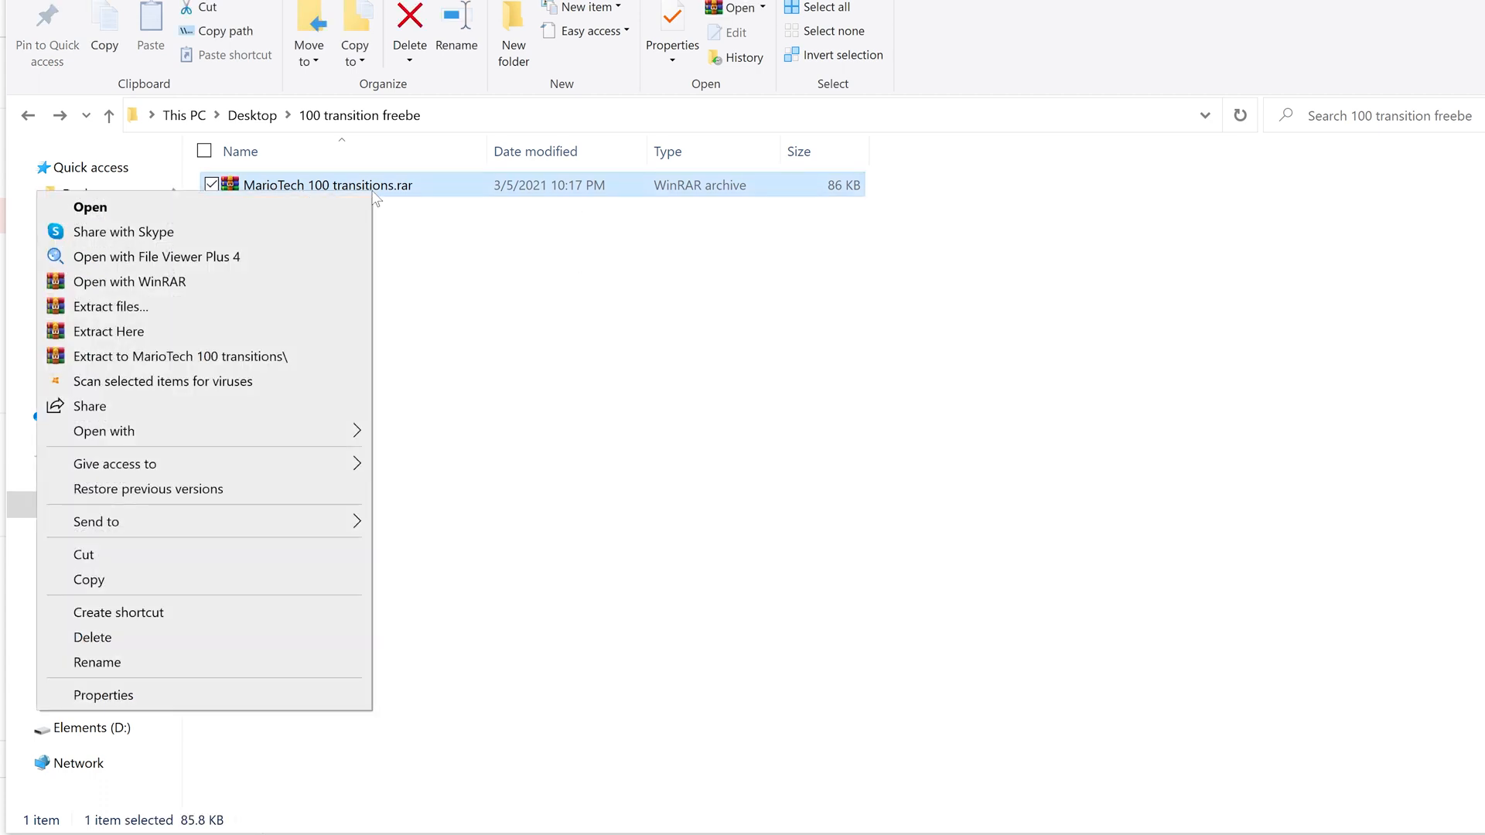
{"action": "left_click", "coordinate": [206, 332]}
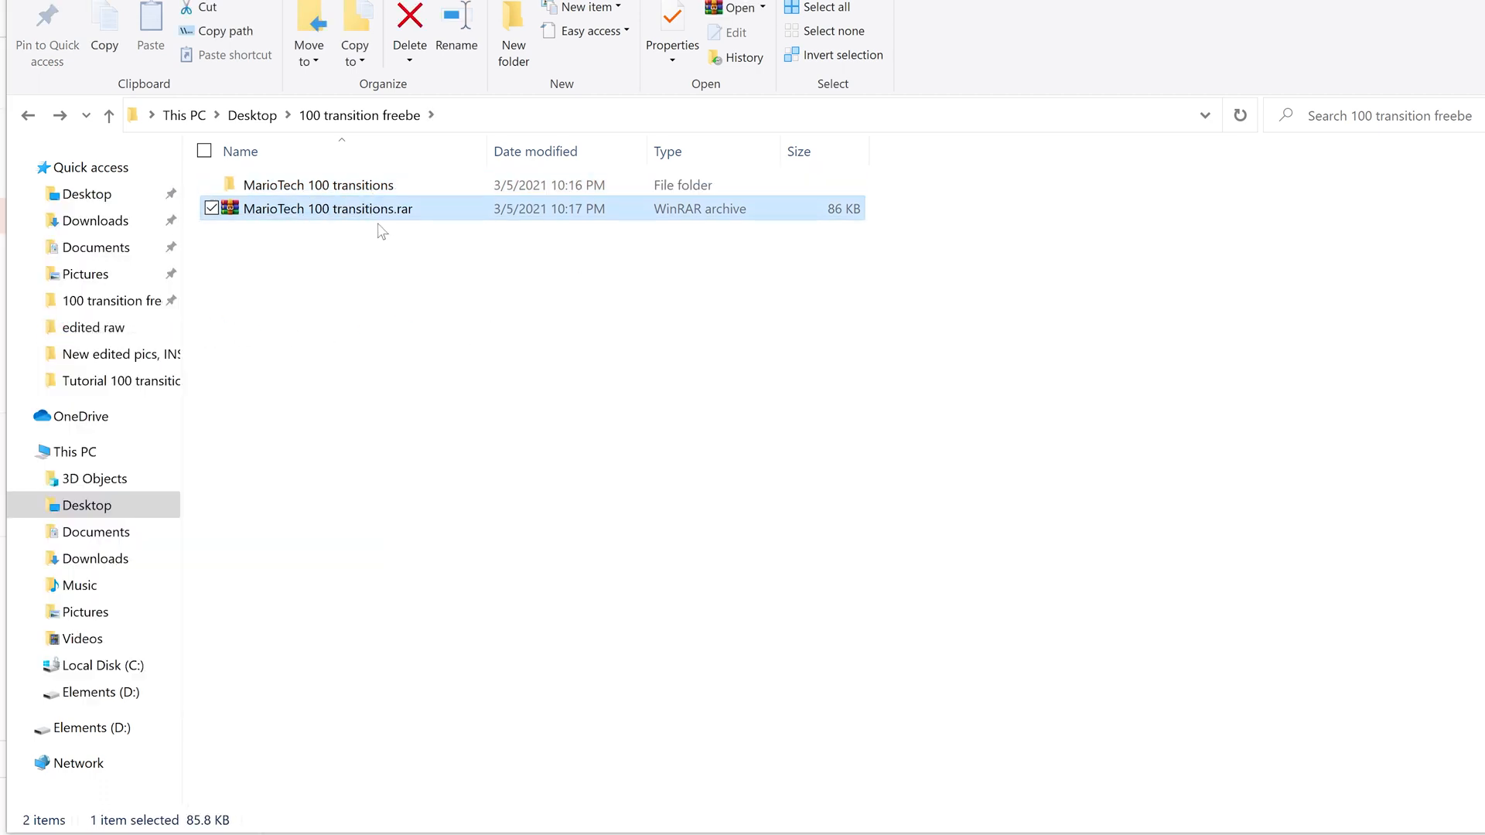
{"action": "left_click", "coordinate": [350, 192]}
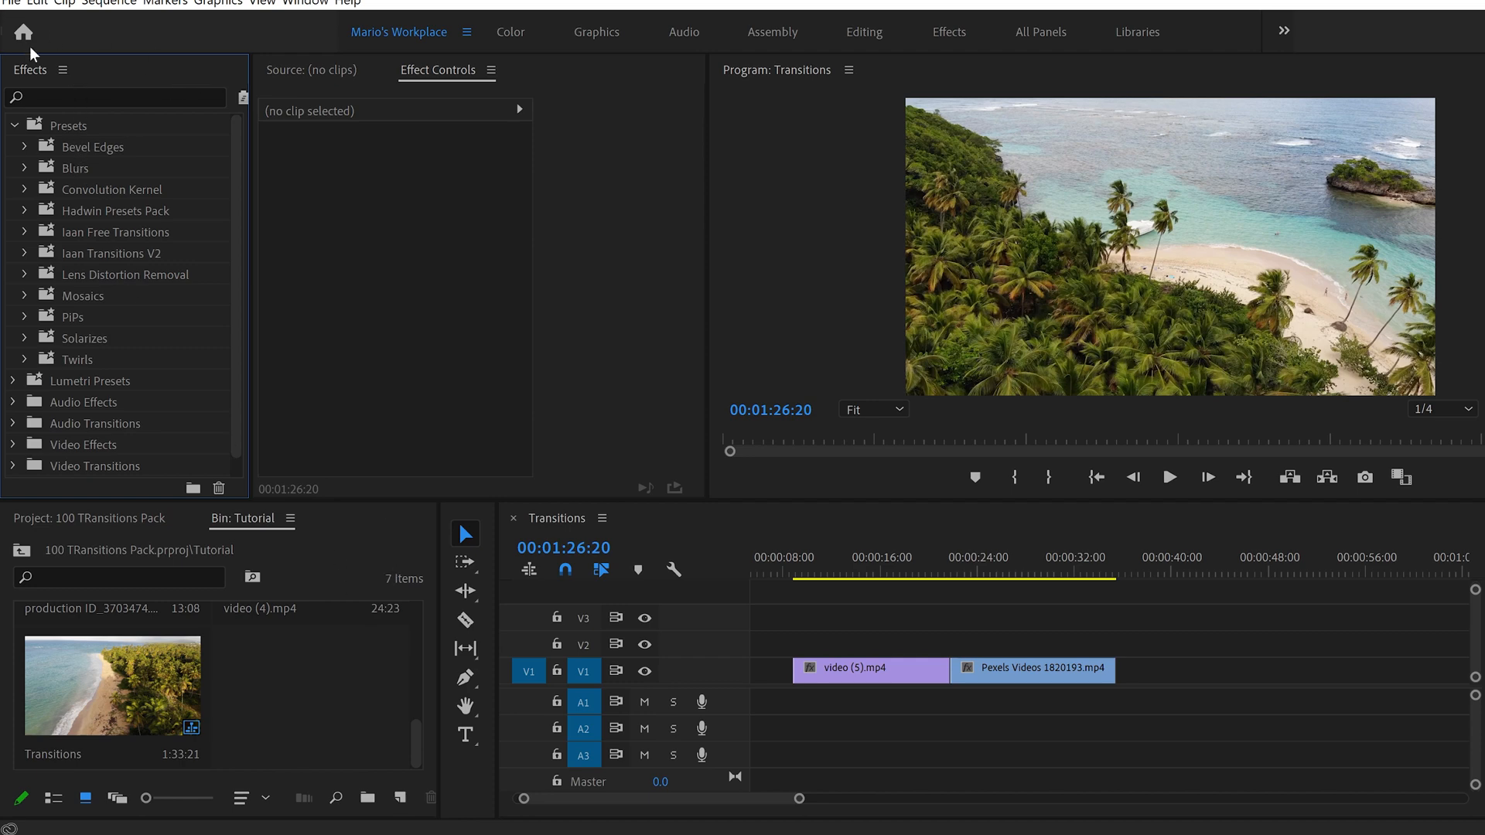
- Switch to Premiere Pro and import MarioTech100Transitions.prfpset from the MarioTech 100 transitions folder as effect presets
{"action": "left_click", "coordinate": [63, 71]}
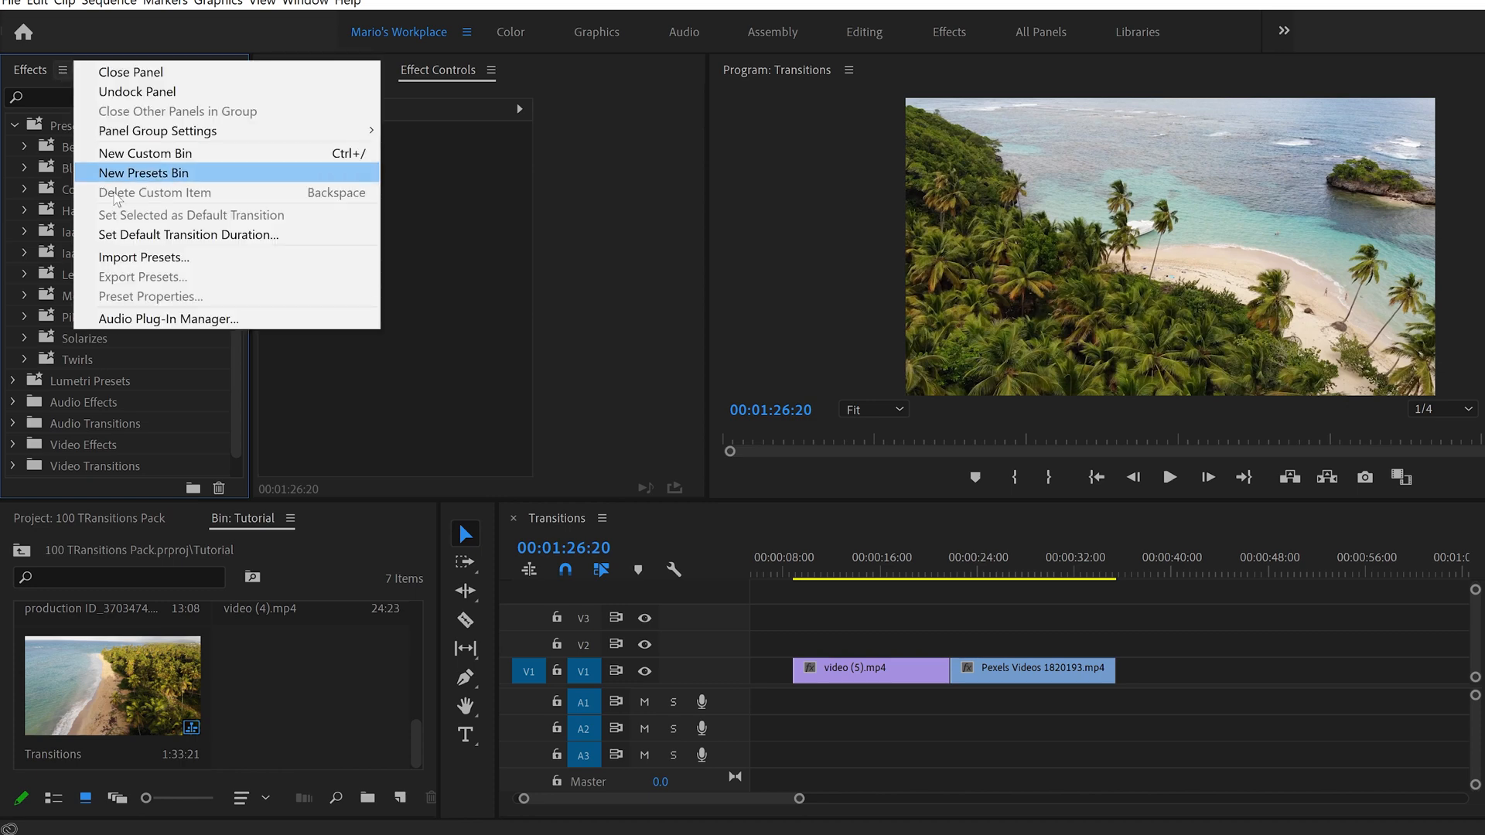
{"action": "left_click", "coordinate": [154, 265]}
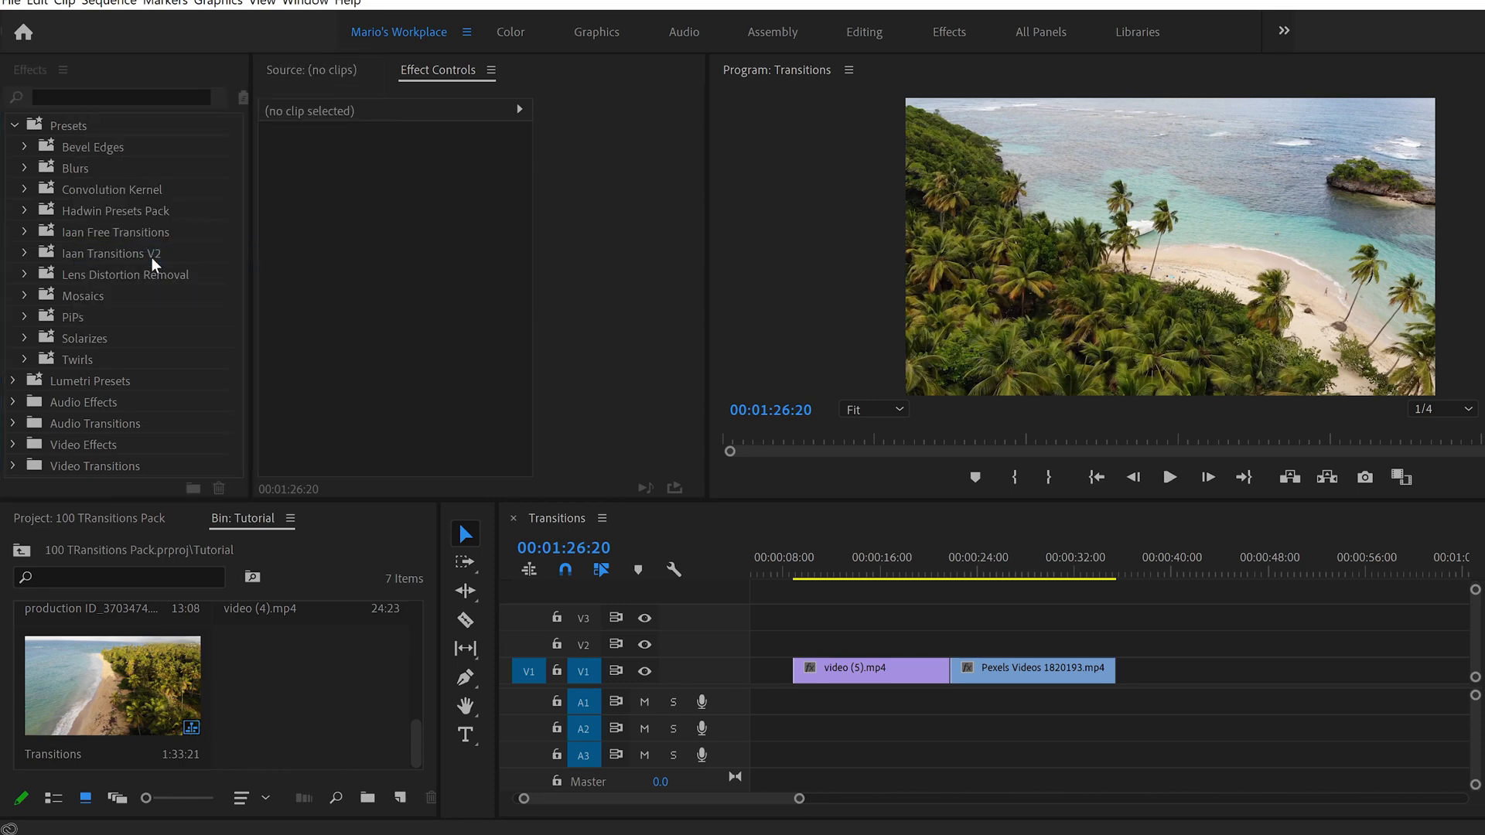
{"action": "double_click", "coordinate": [363, 160]}
{"action": "left_click", "coordinate": [369, 165]}
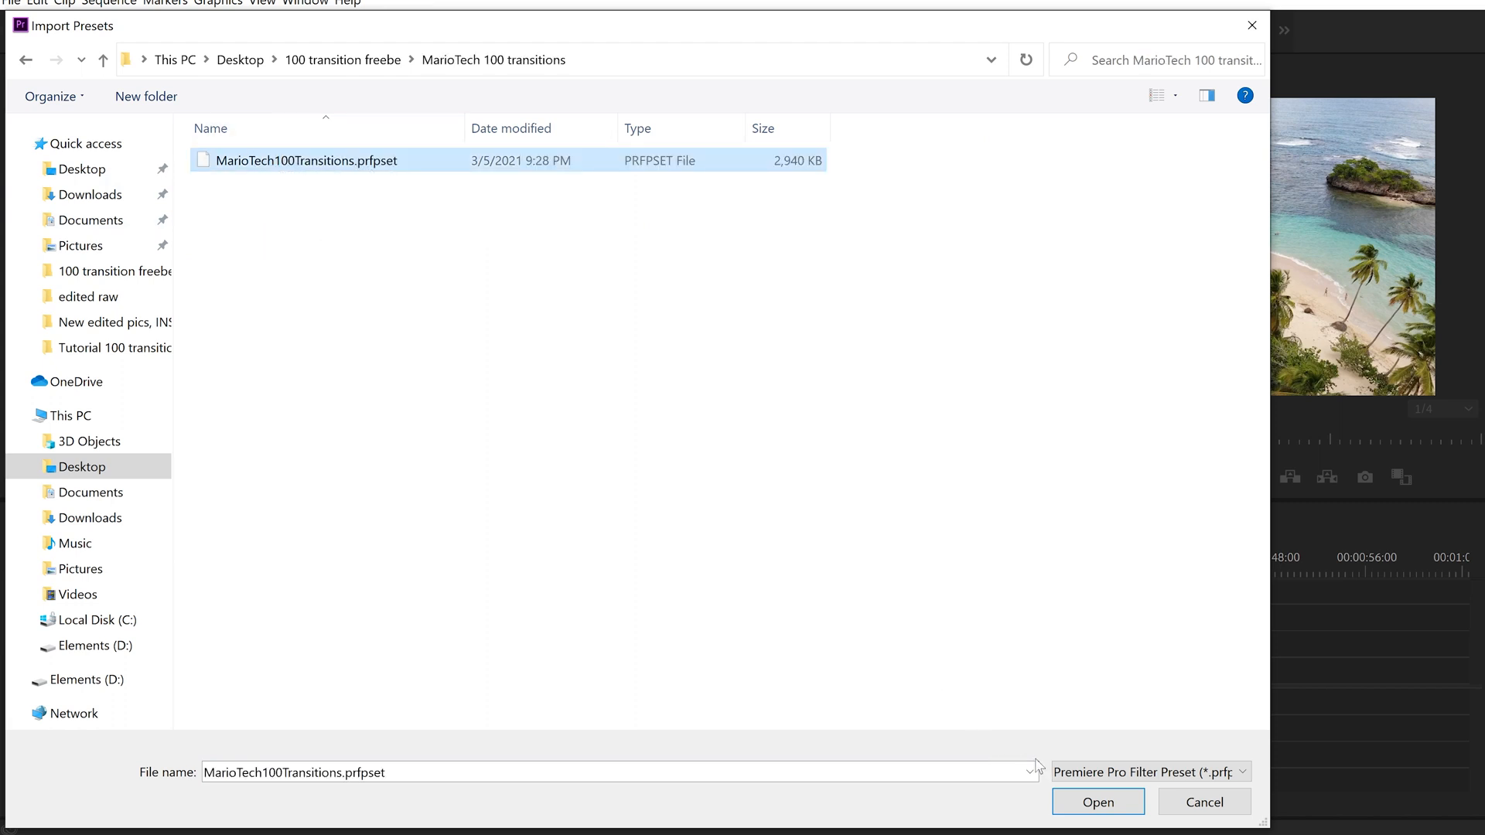
{"action": "left_click", "coordinate": [1087, 802]}
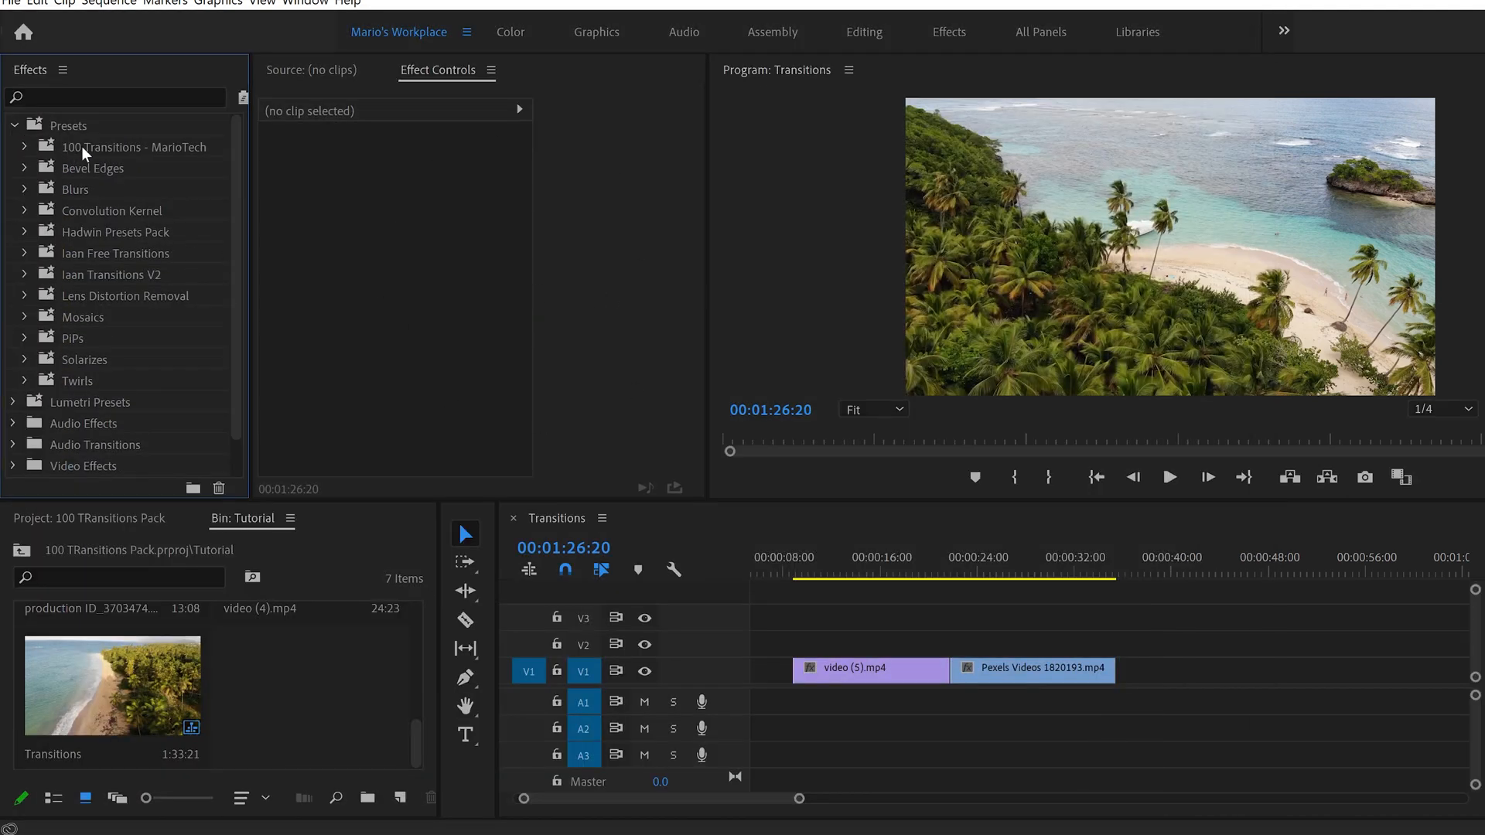
- Examine the Bounce, Cross Spin, ZOOM and Flash presets in 100 Transitions - MarioTech, leaving the Cross Spin folder expanded
{"action": "left_click", "coordinate": [25, 147]}
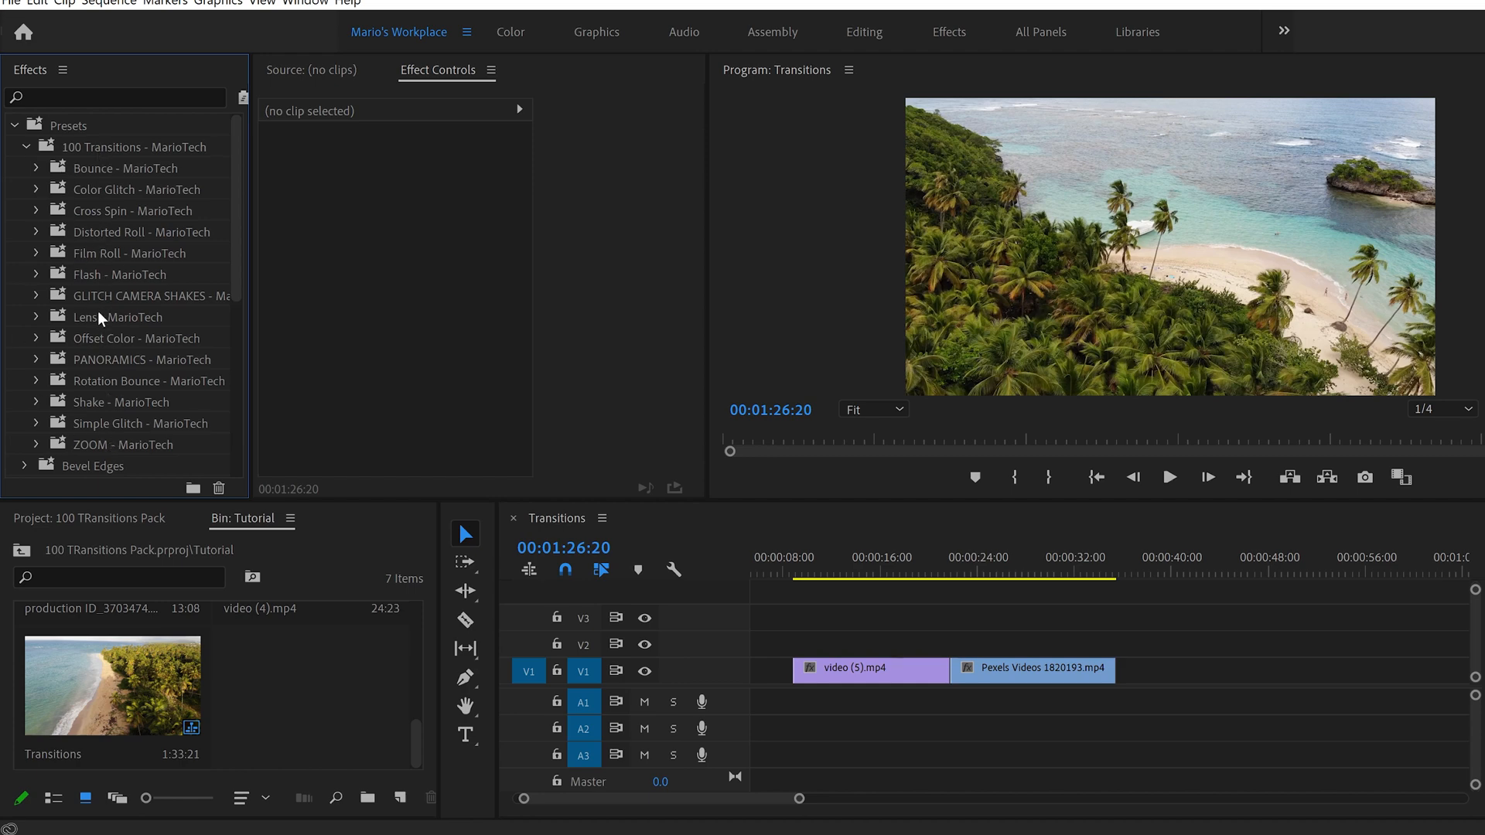
{"action": "left_click", "coordinate": [36, 172]}
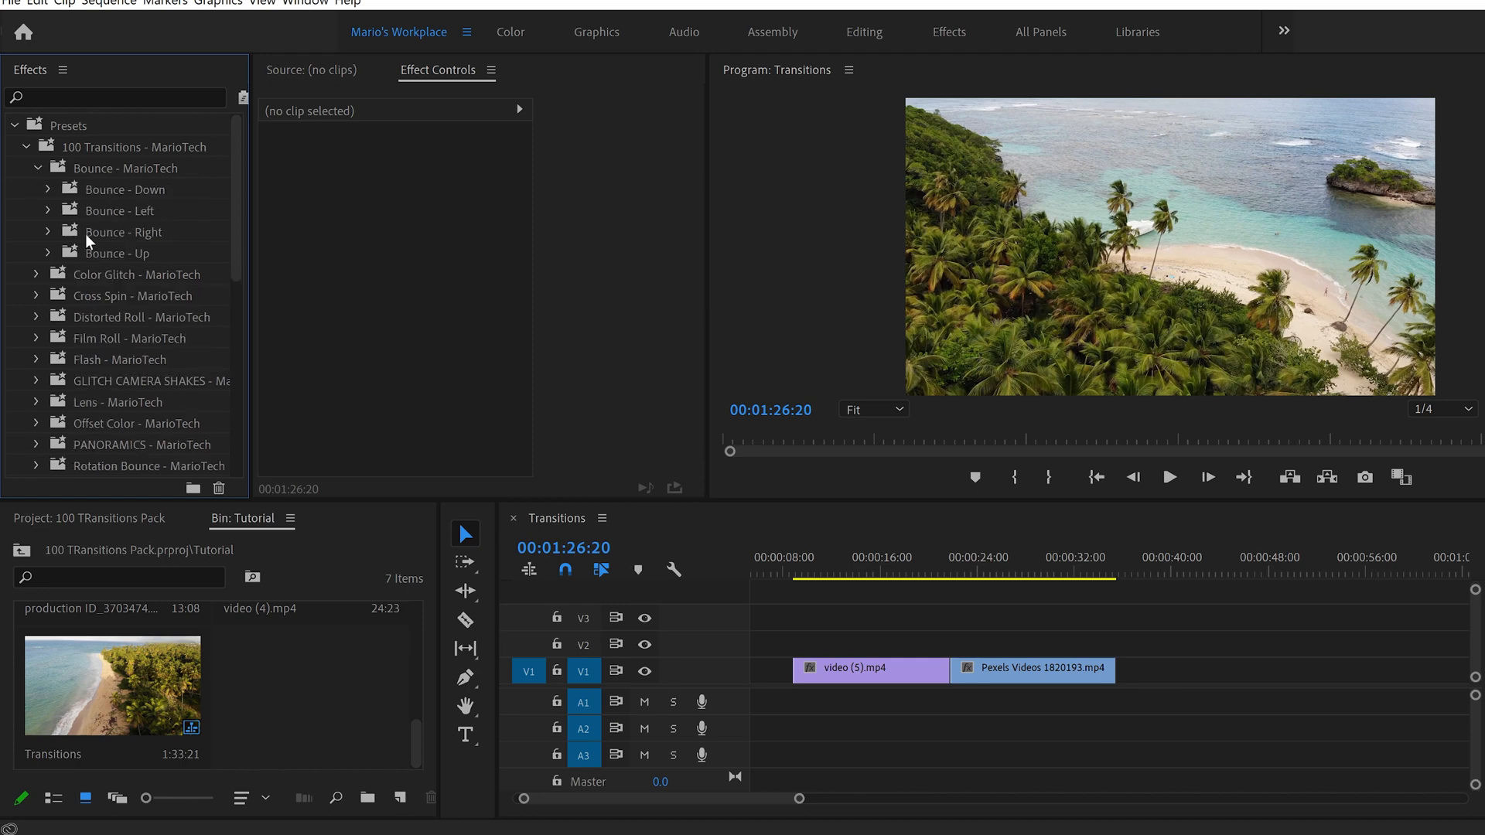
{"action": "left_click", "coordinate": [49, 191]}
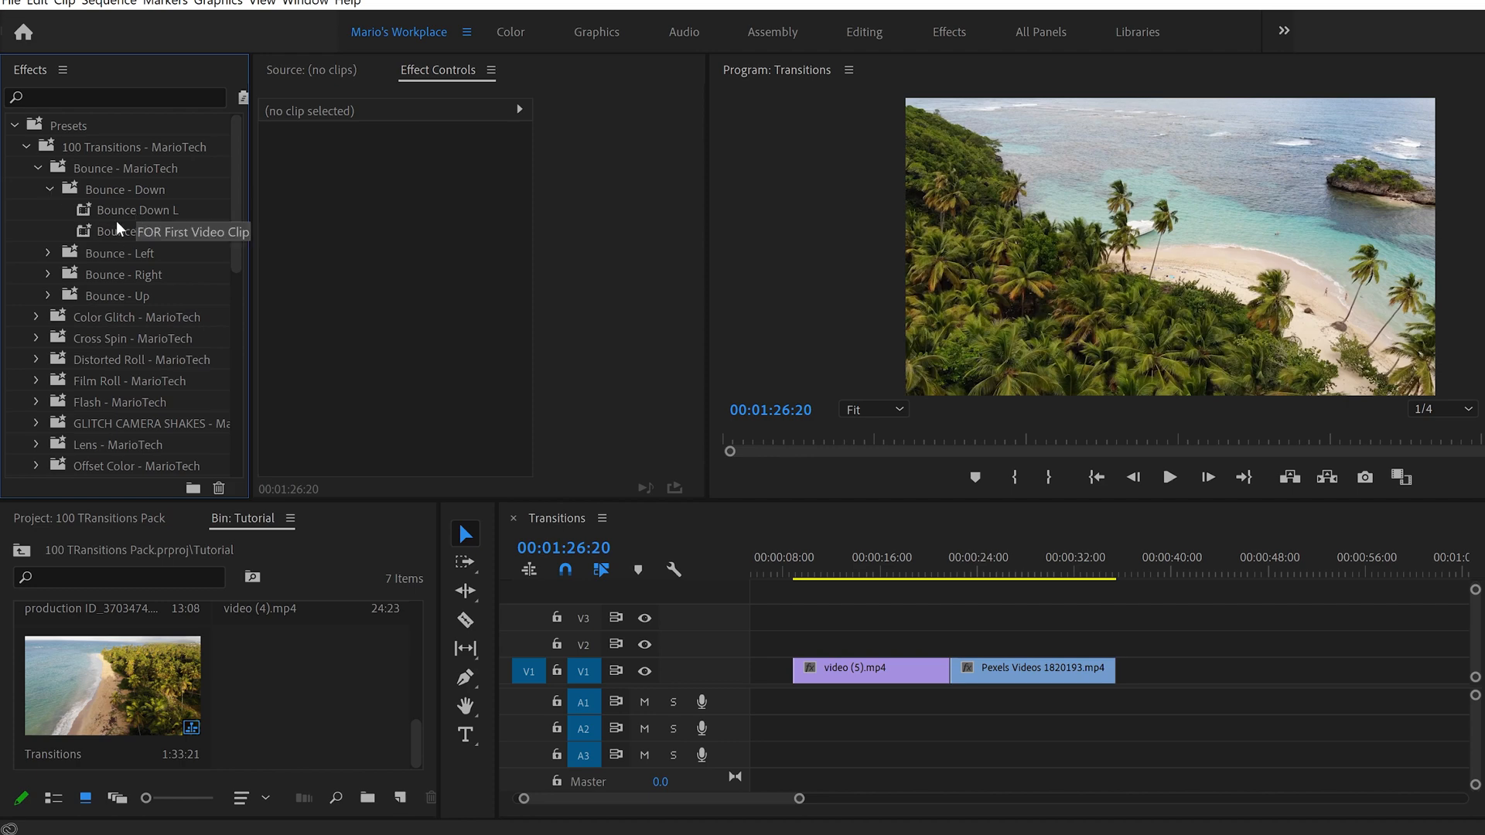
{"action": "left_click", "coordinate": [48, 254]}
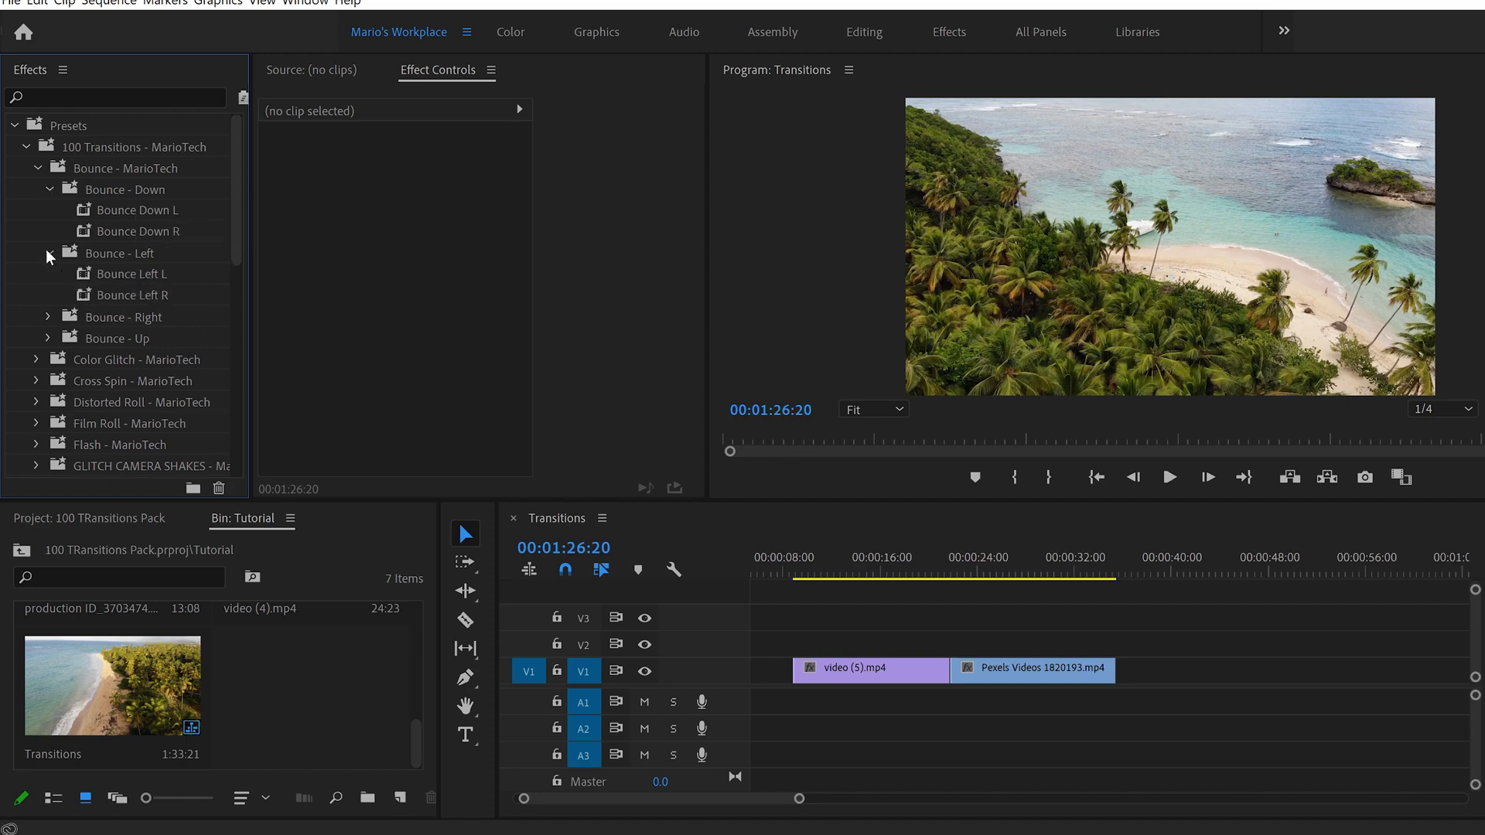
{"action": "left_click", "coordinate": [35, 168]}
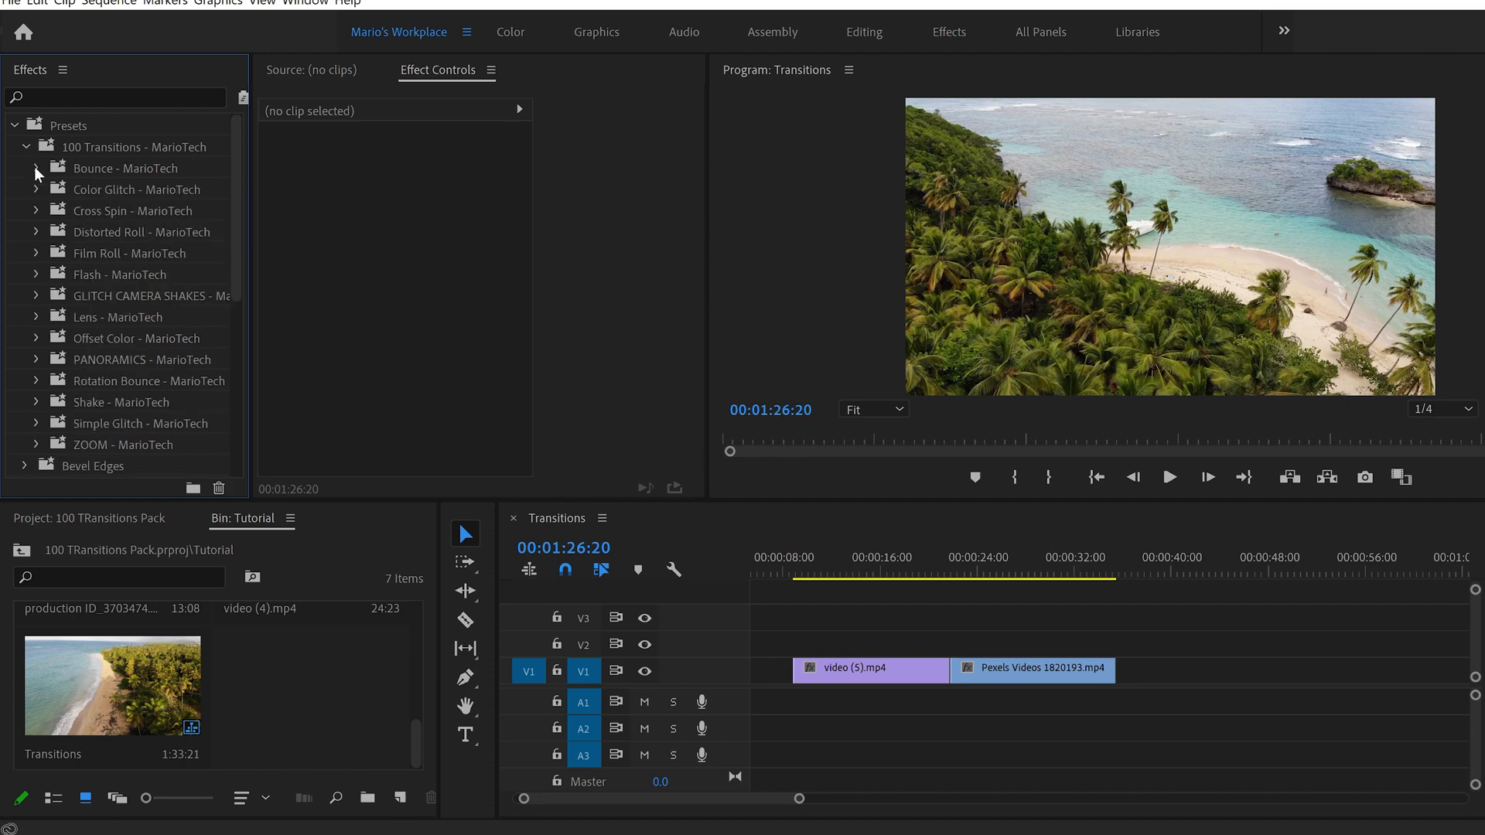
{"action": "left_click", "coordinate": [36, 210]}
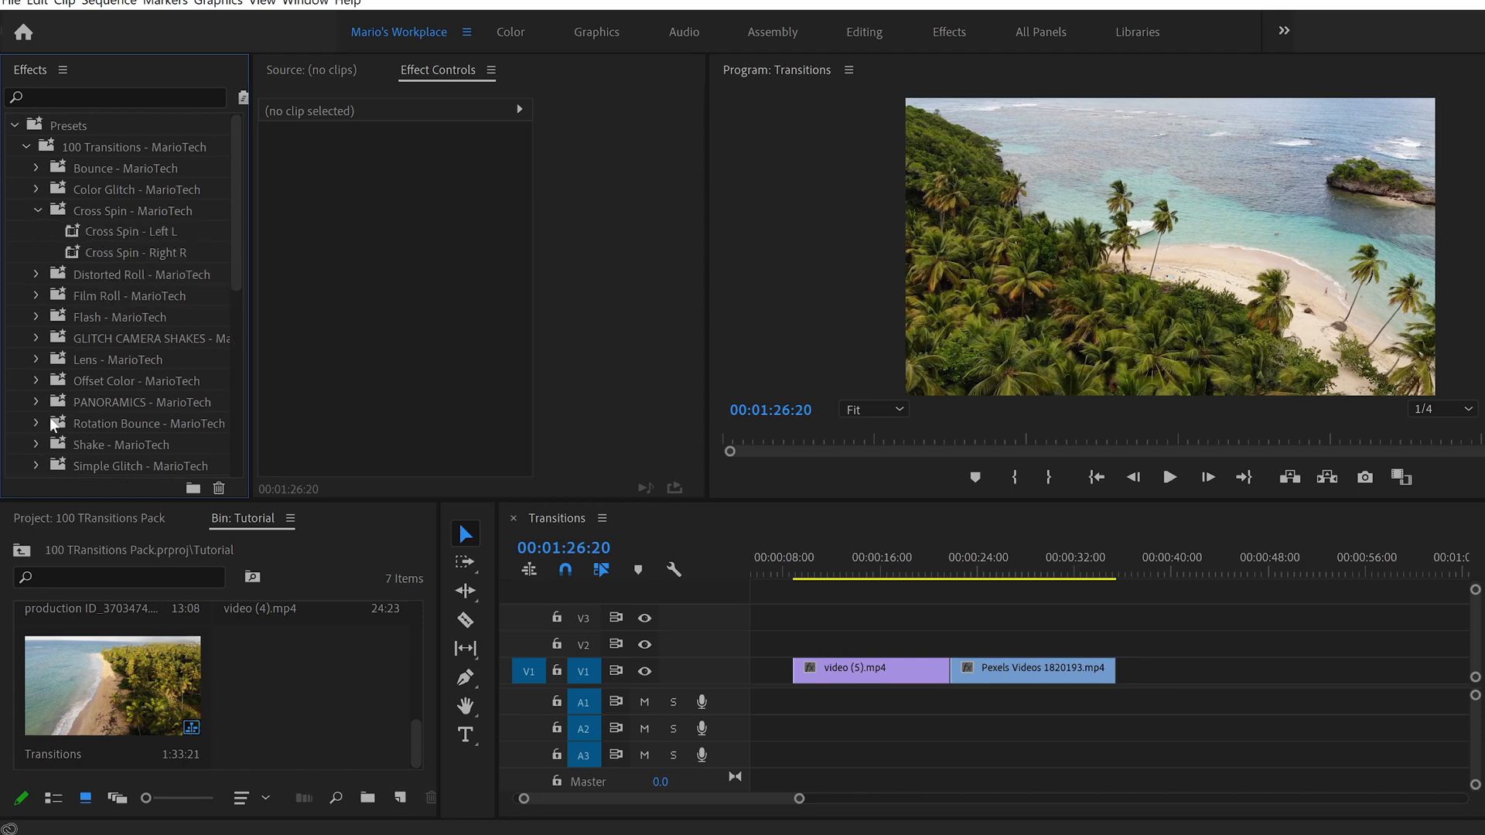
{"action": "scroll", "coordinate": [55, 418], "scroll_direction": "down", "scroll_amount": 3}
{"action": "left_click", "coordinate": [38, 296]}
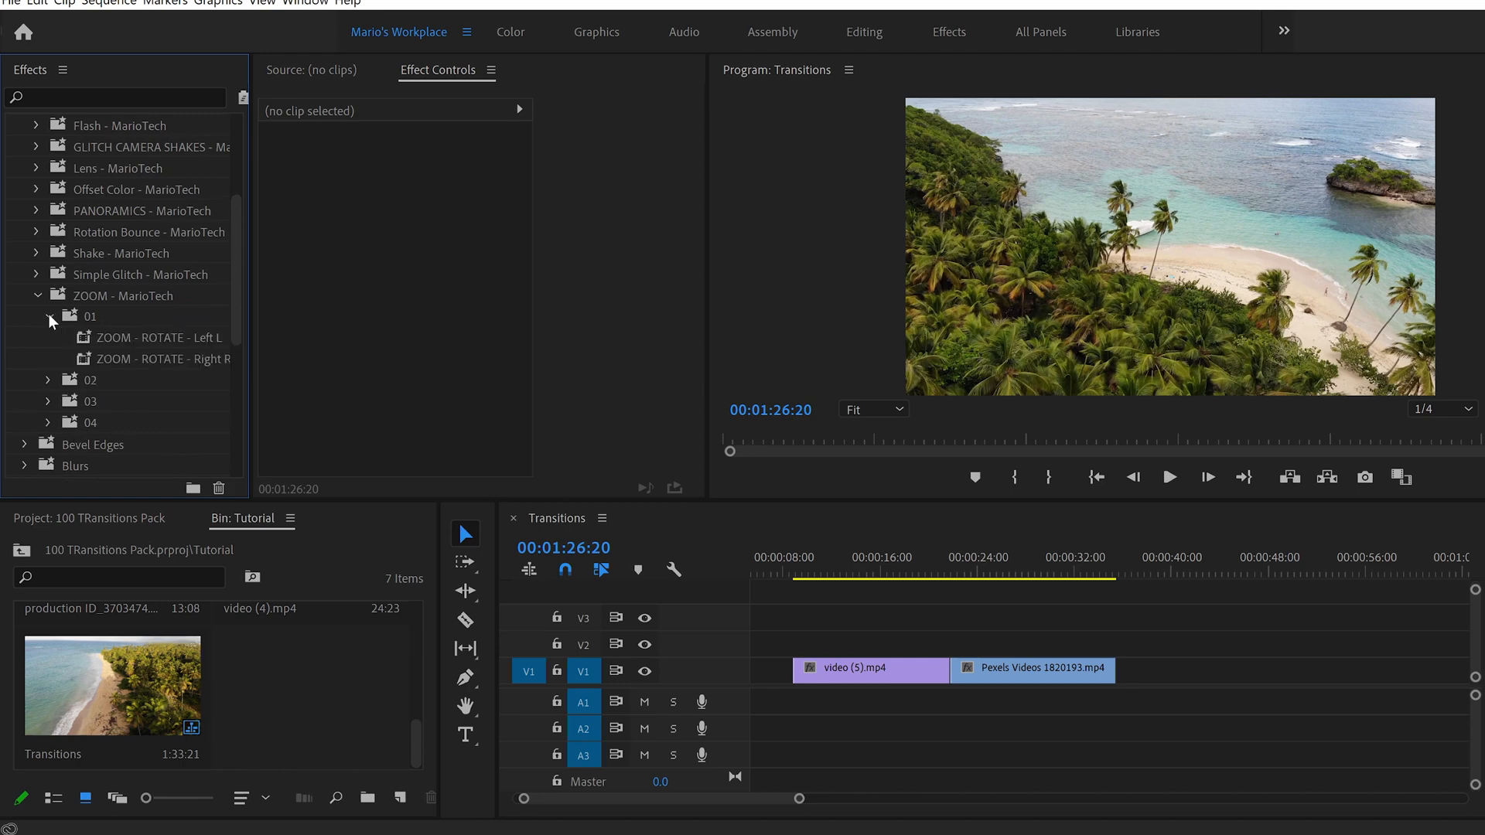
{"action": "scroll", "coordinate": [99, 208], "scroll_direction": "up", "scroll_amount": 3}
{"action": "left_click", "coordinate": [38, 319]}
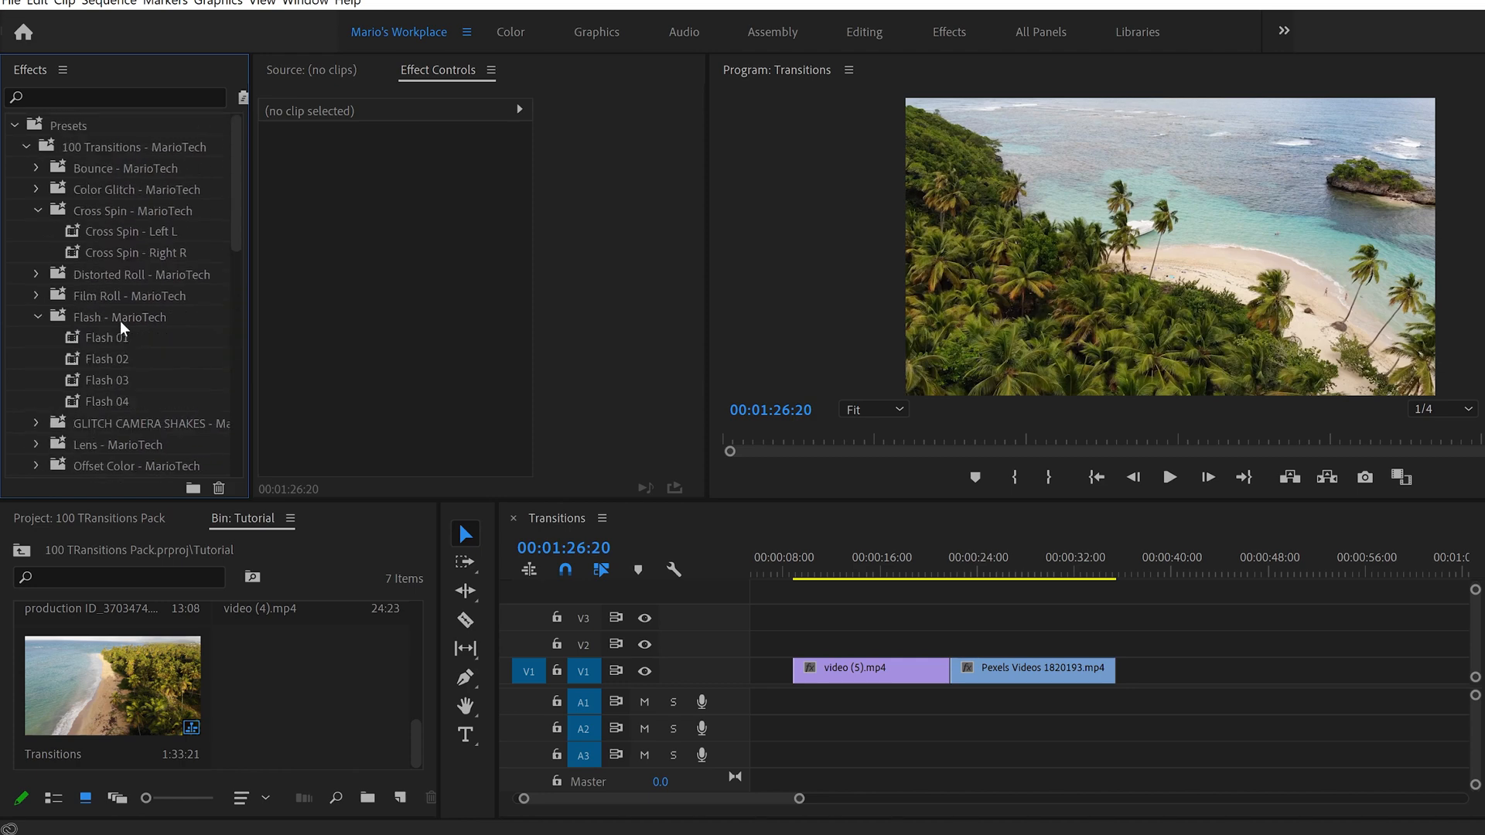
{"action": "left_click", "coordinate": [35, 167]}
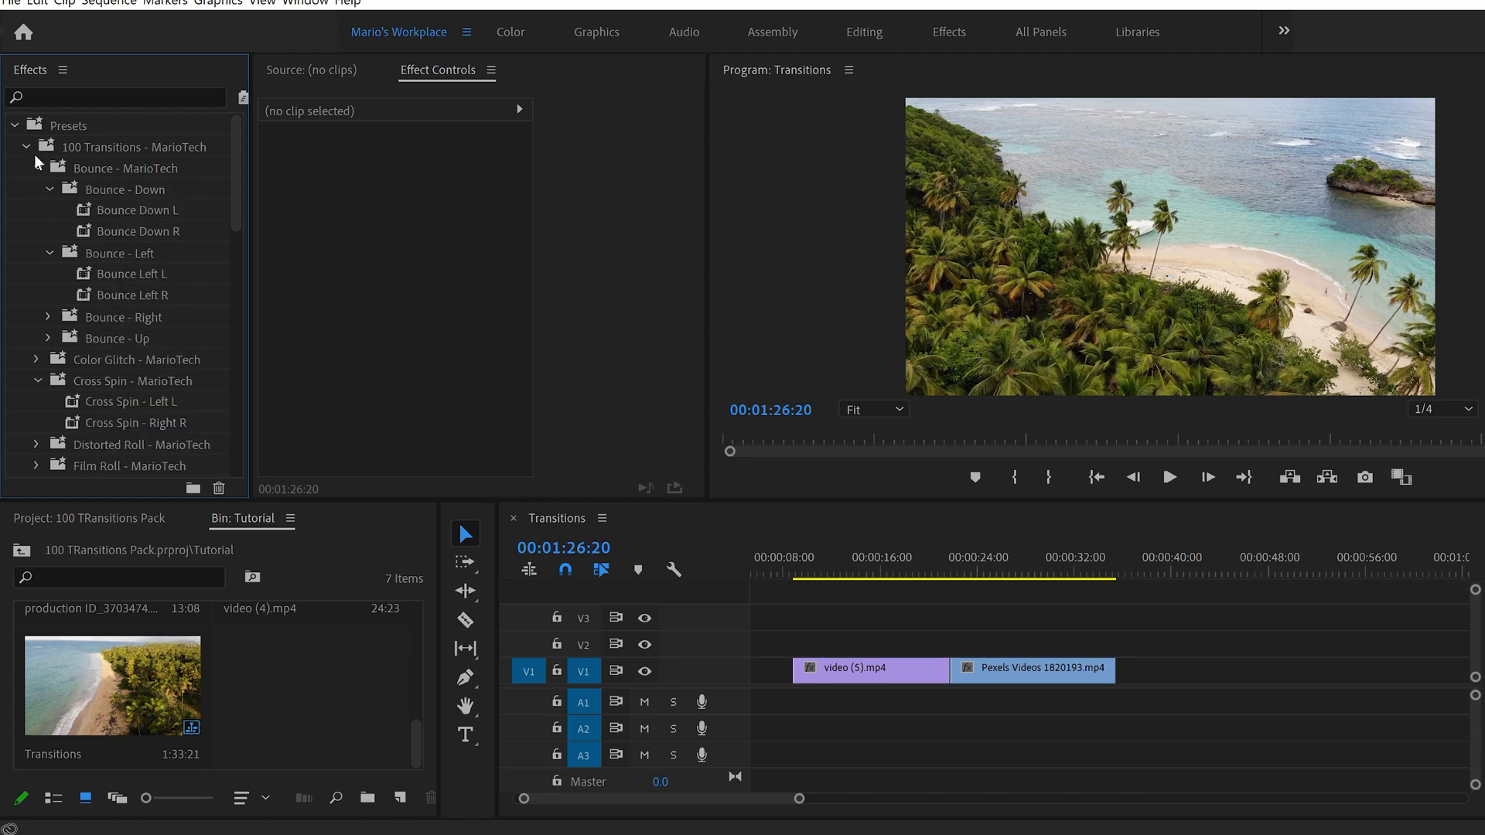
{"action": "left_click", "coordinate": [35, 167]}
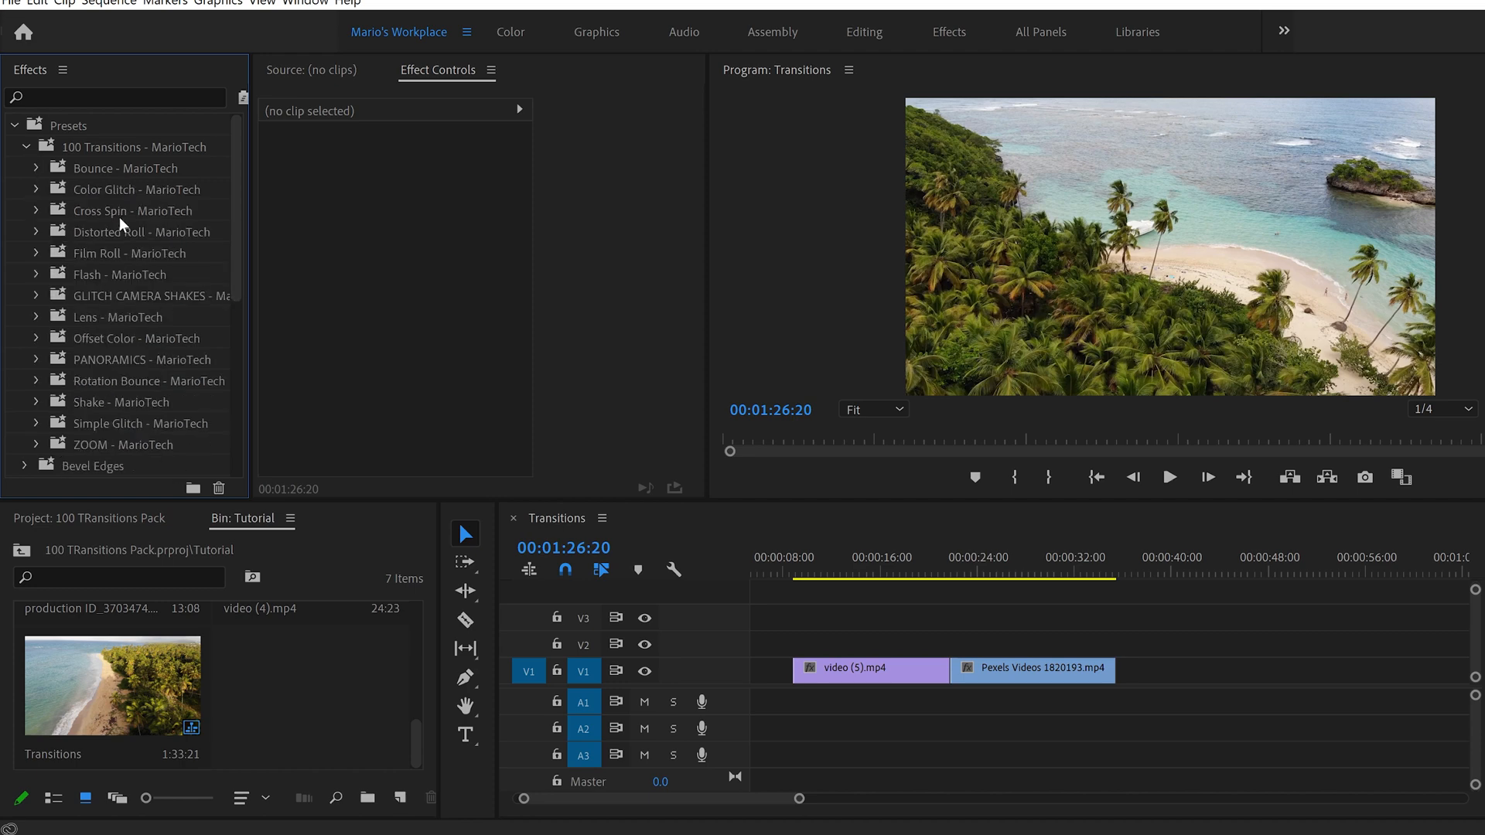
{"action": "left_click", "coordinate": [37, 212]}
- Create a 3840 x 2160 adjustment layer at 29.97 fps and place it on V2 over the cut between the two clips
{"action": "left_click", "coordinate": [399, 798]}
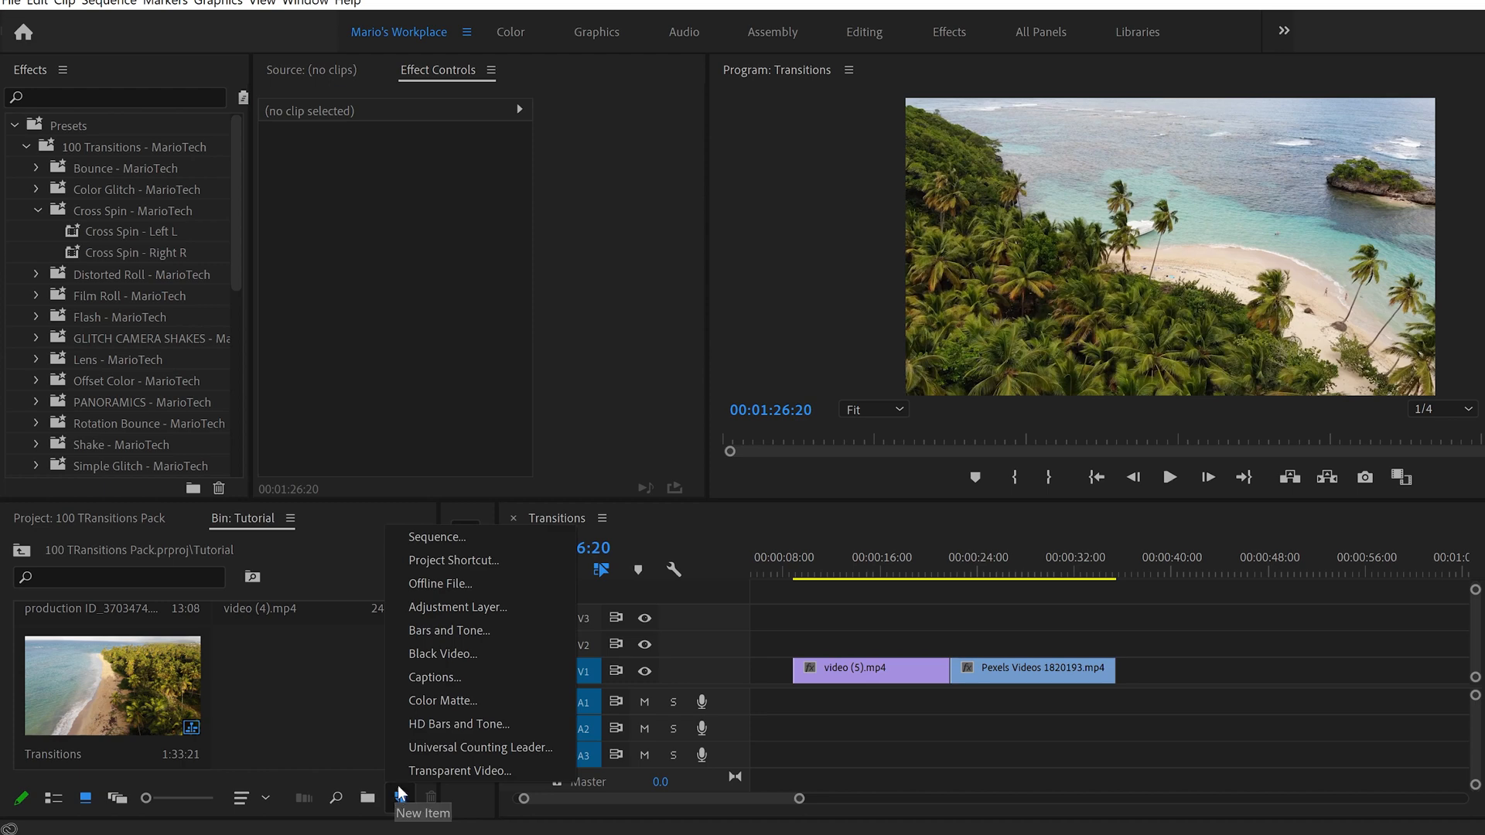
{"action": "left_click", "coordinate": [466, 610]}
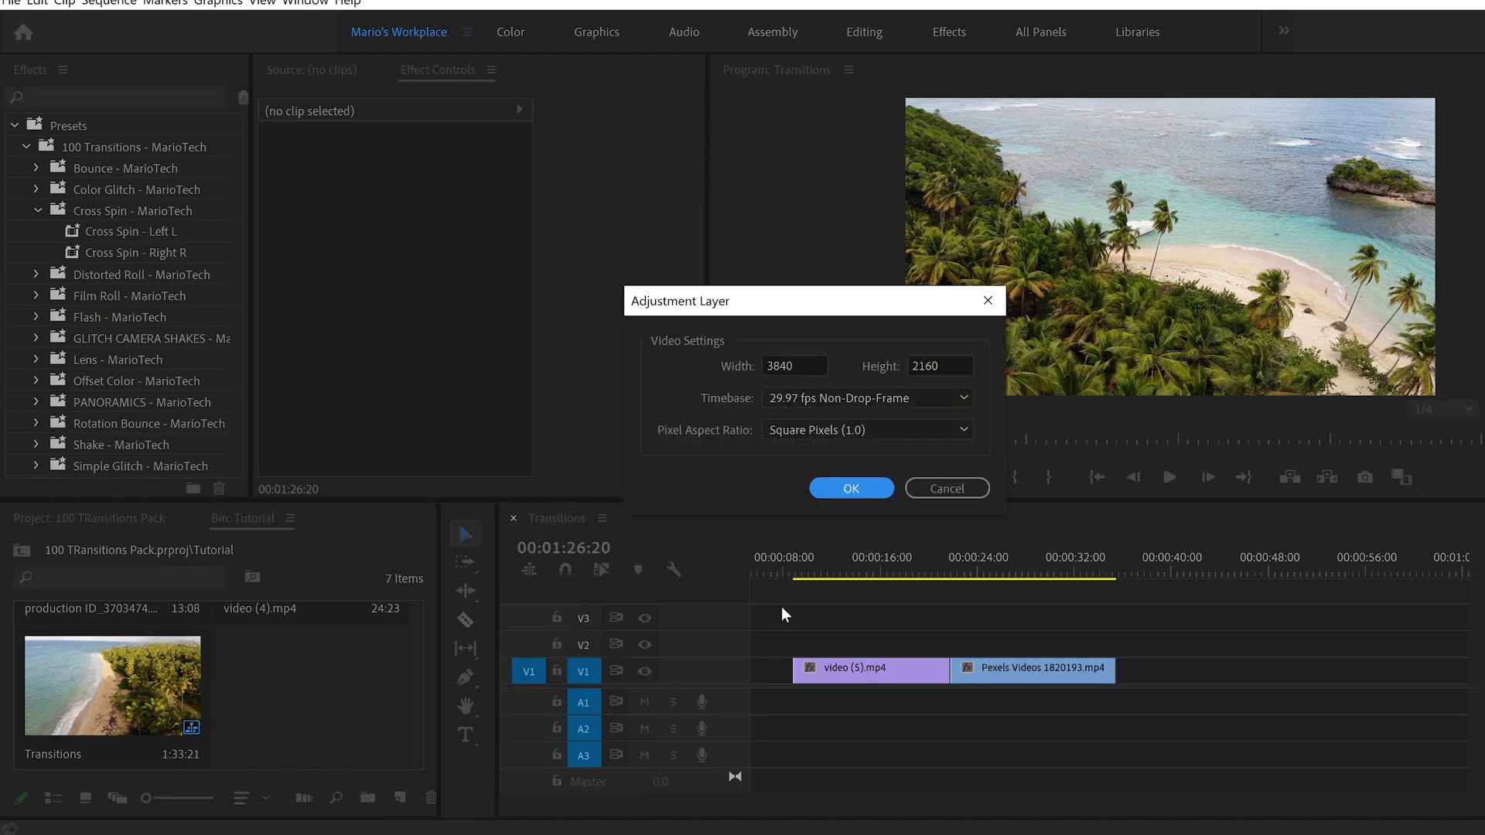
{"action": "left_click", "coordinate": [848, 488]}
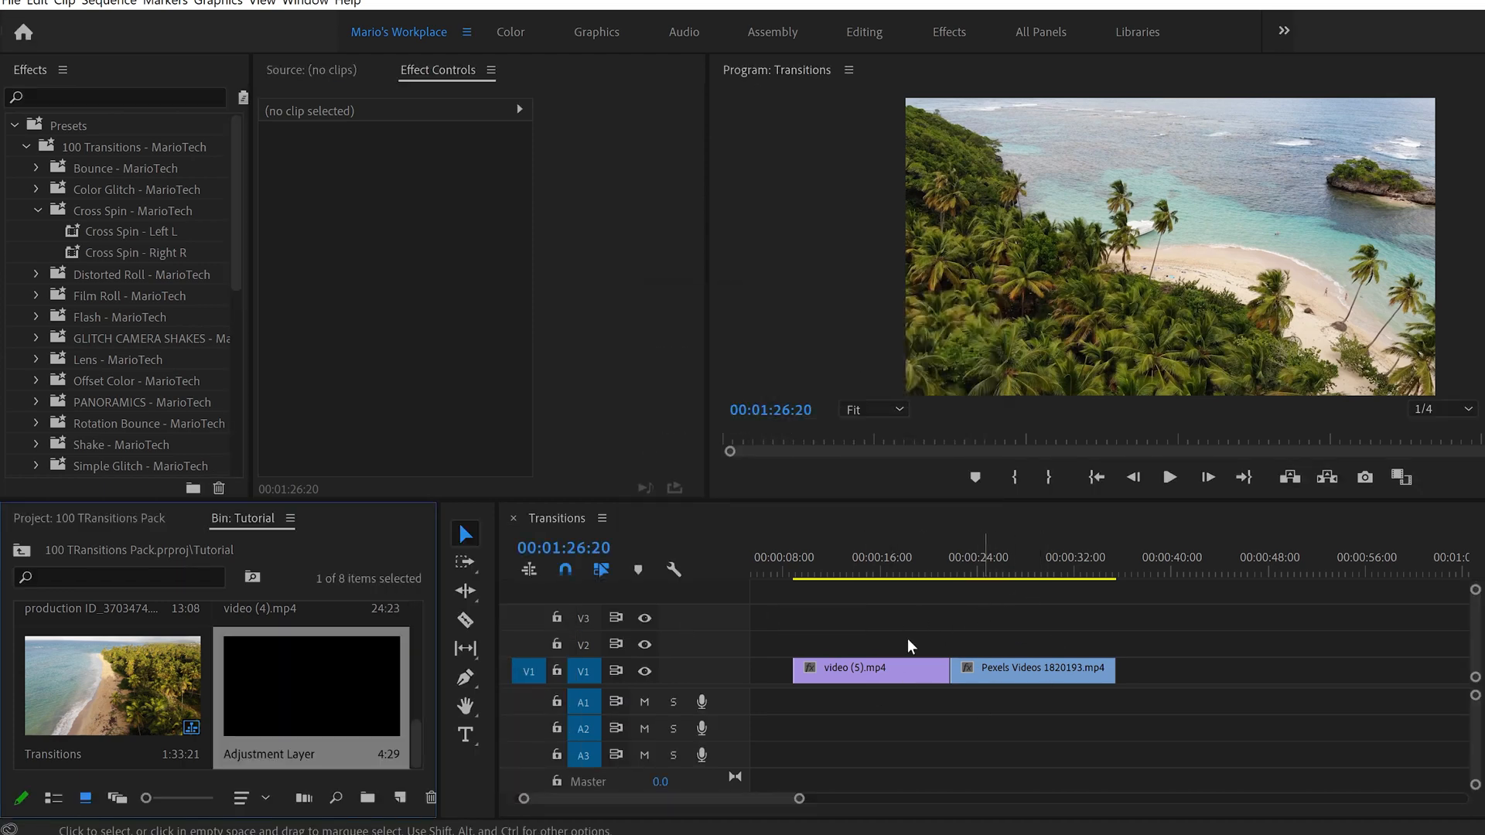
{"action": "left_click_drag", "start_coordinate": [306, 690], "coordinate": [928, 642]}
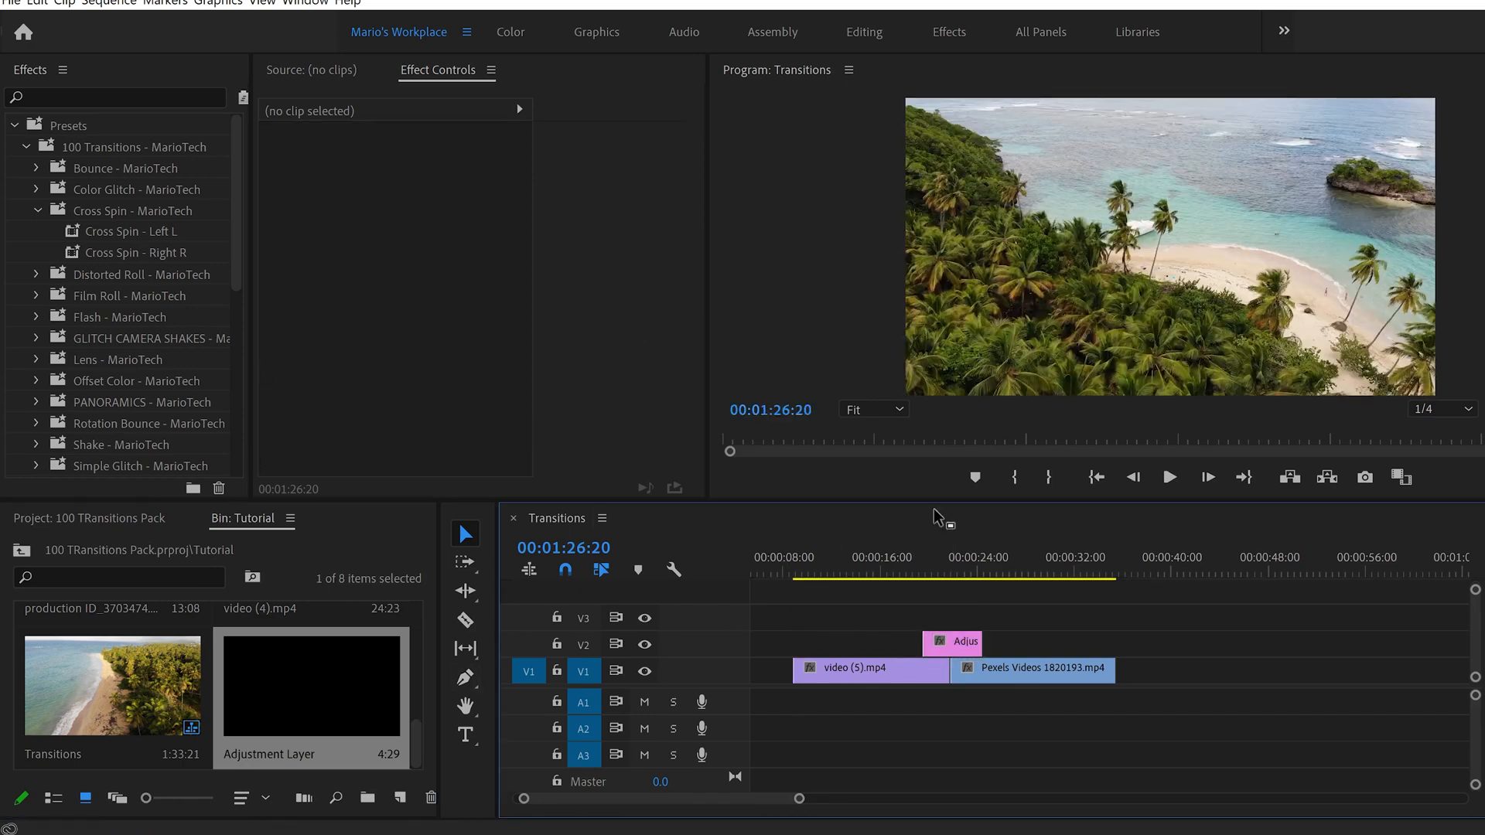
- Trim the start of the adjustment layer to 00:00:21:17, five frames before the cut between the clips
{"action": "left_click", "coordinate": [959, 574]}
{"action": "left_click_drag", "start_coordinate": [797, 800], "coordinate": [735, 809]}
{"action": "left_click", "coordinate": [1071, 571]}
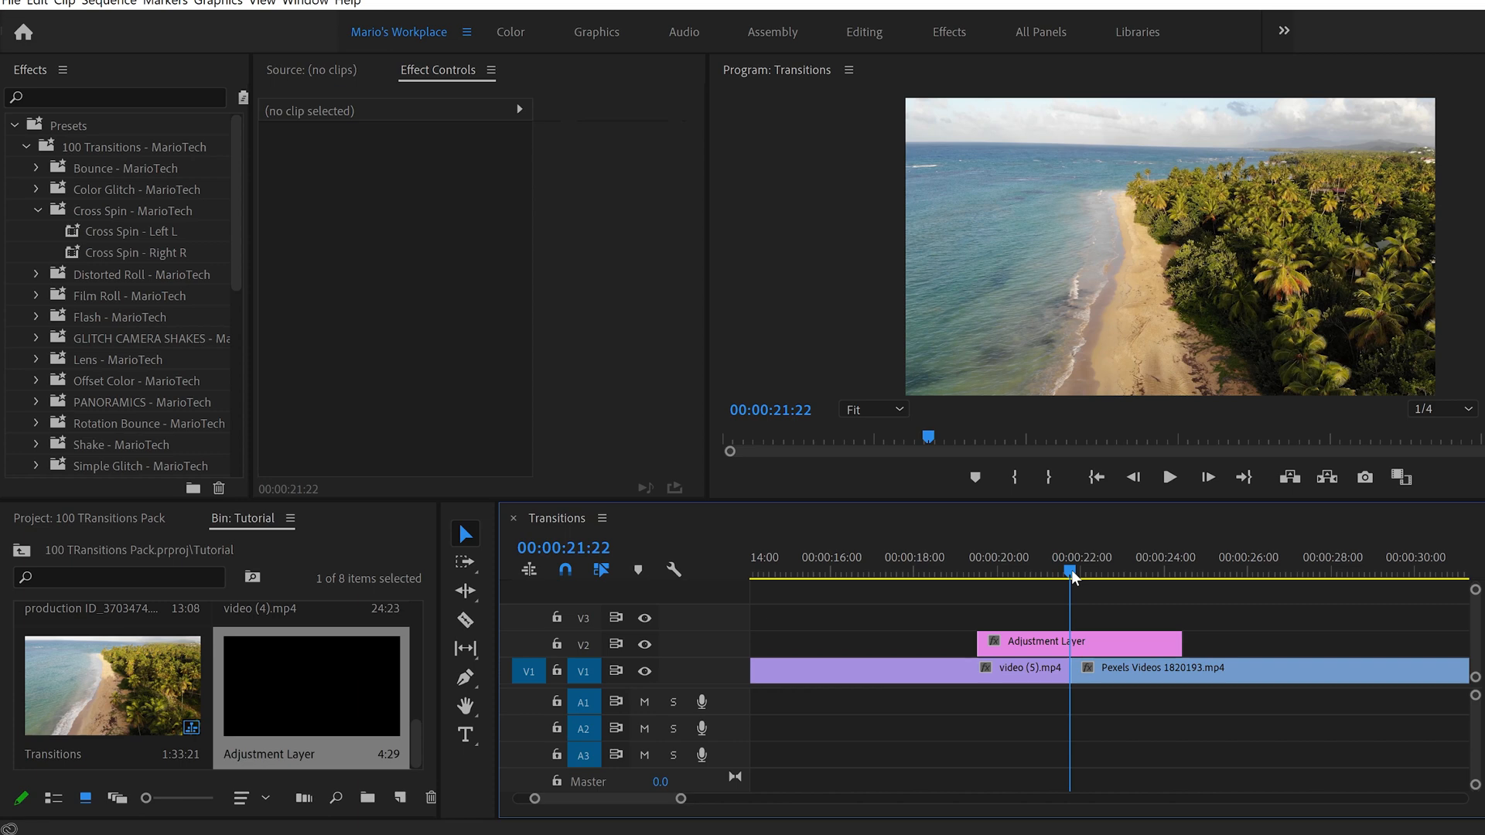
{"action": "key", "text": "shift+Left"}
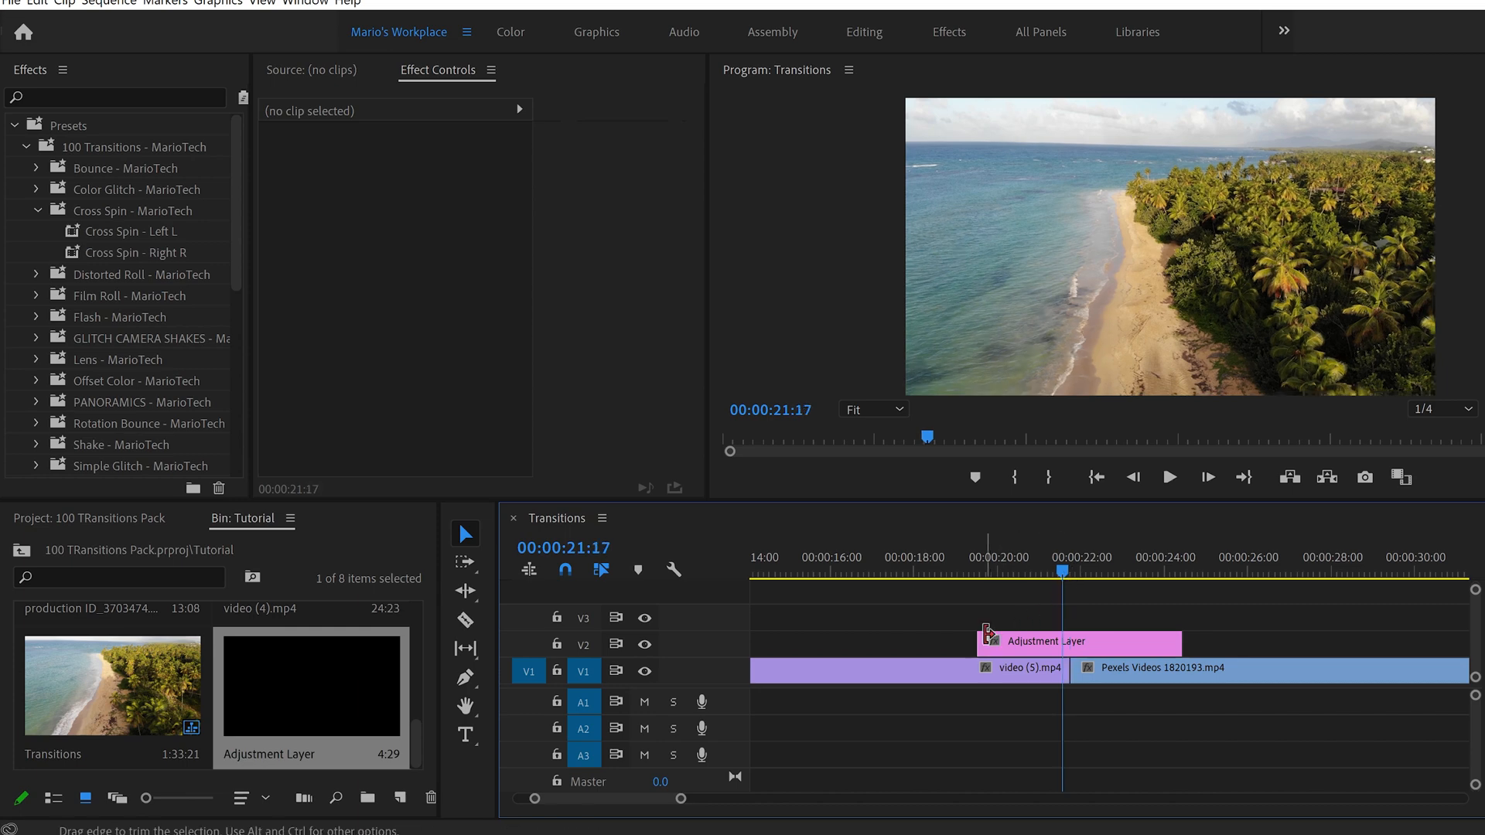
{"action": "left_click_drag", "start_coordinate": [988, 633], "coordinate": [1063, 635]}
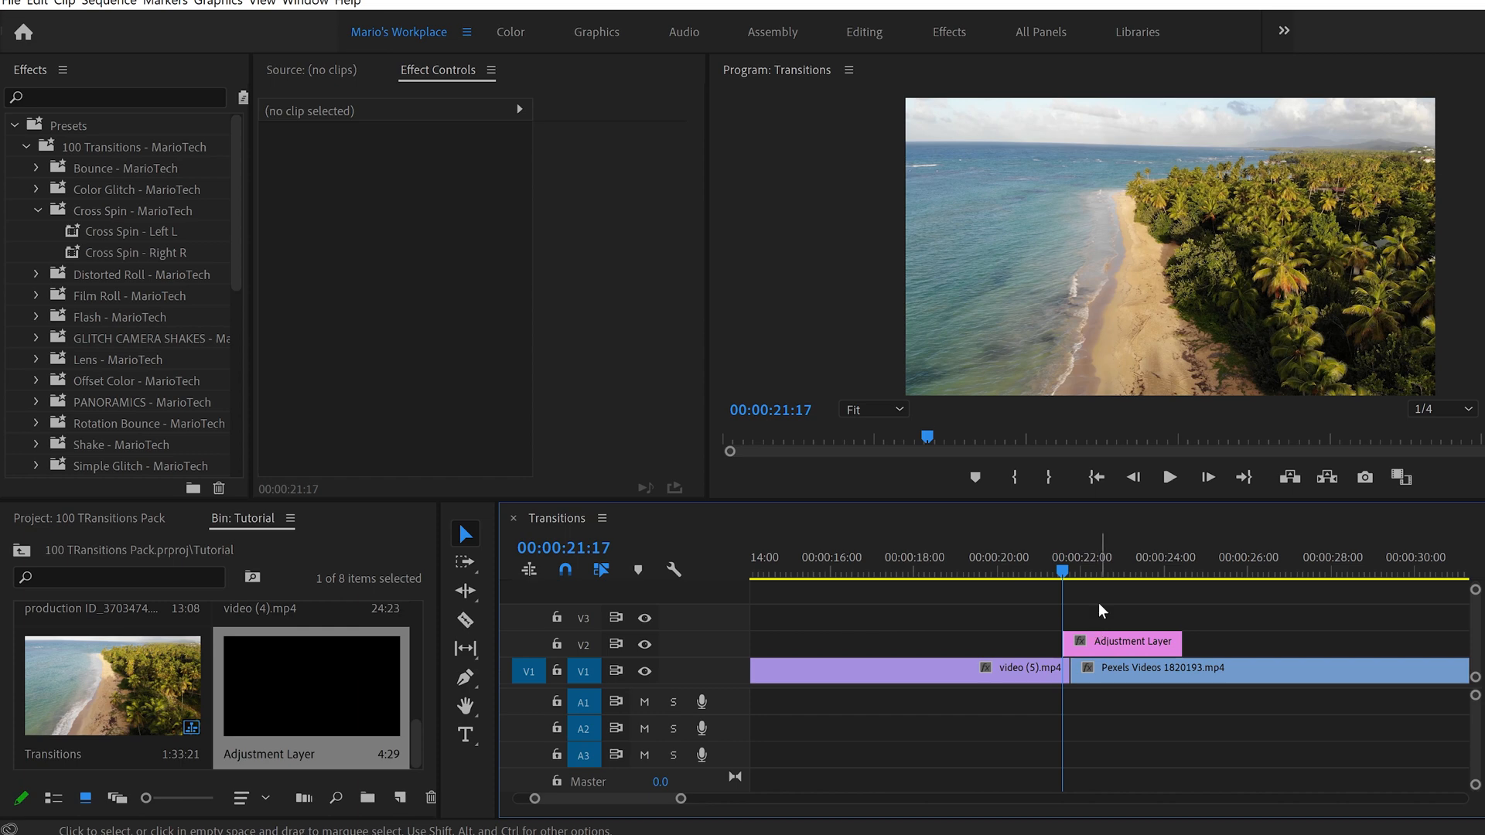
- Split the adjustment layer with the Razor tool at the clip cut, 00:00:21:22, and five frames after it at 00:00:21:27
{"action": "key", "text": "shift+Right"}
{"action": "key", "text": "c"}
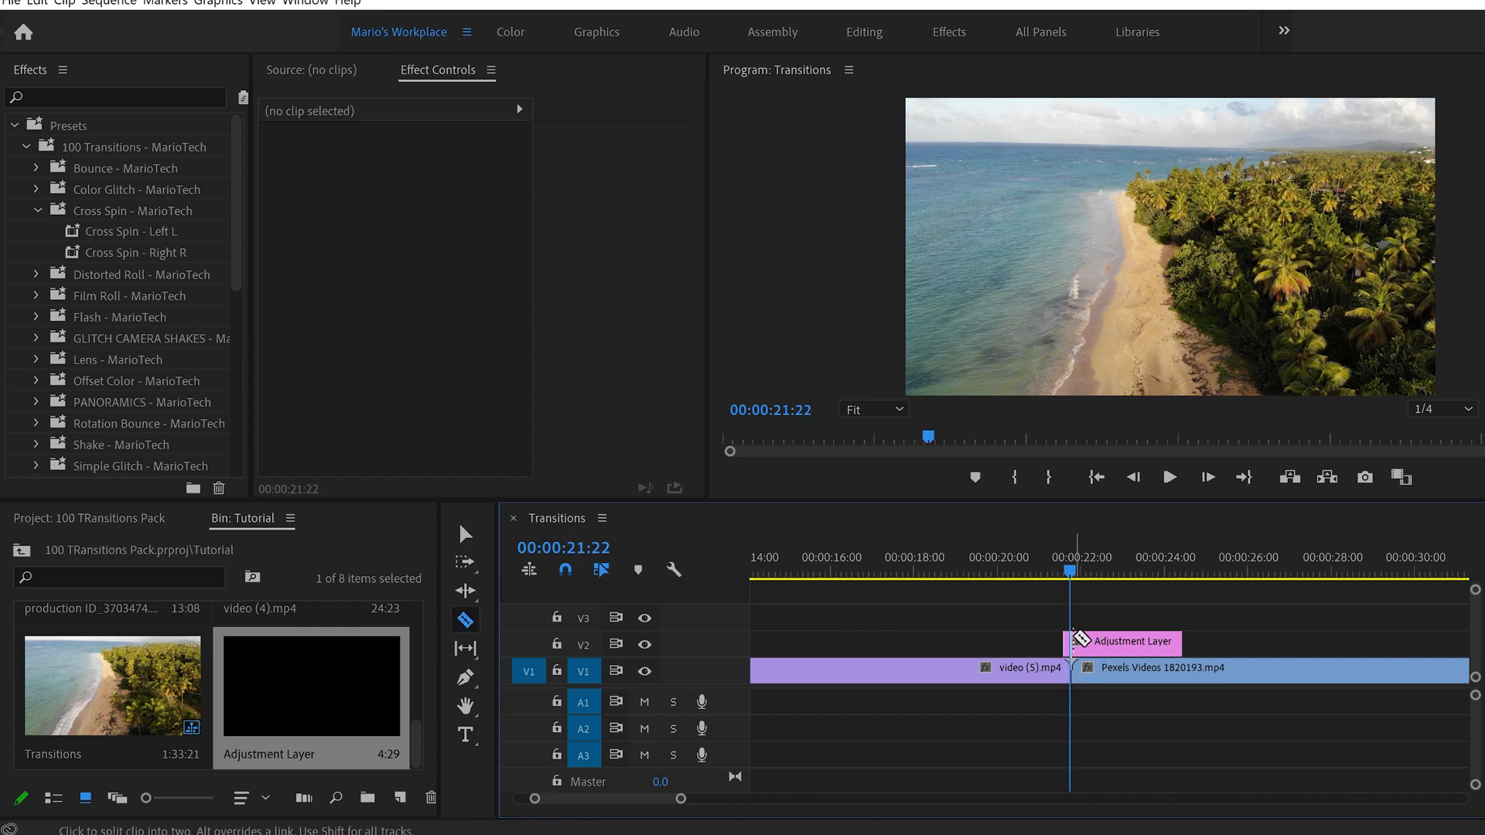
{"action": "left_click", "coordinate": [1075, 641]}
{"action": "key", "text": "shift+Right"}
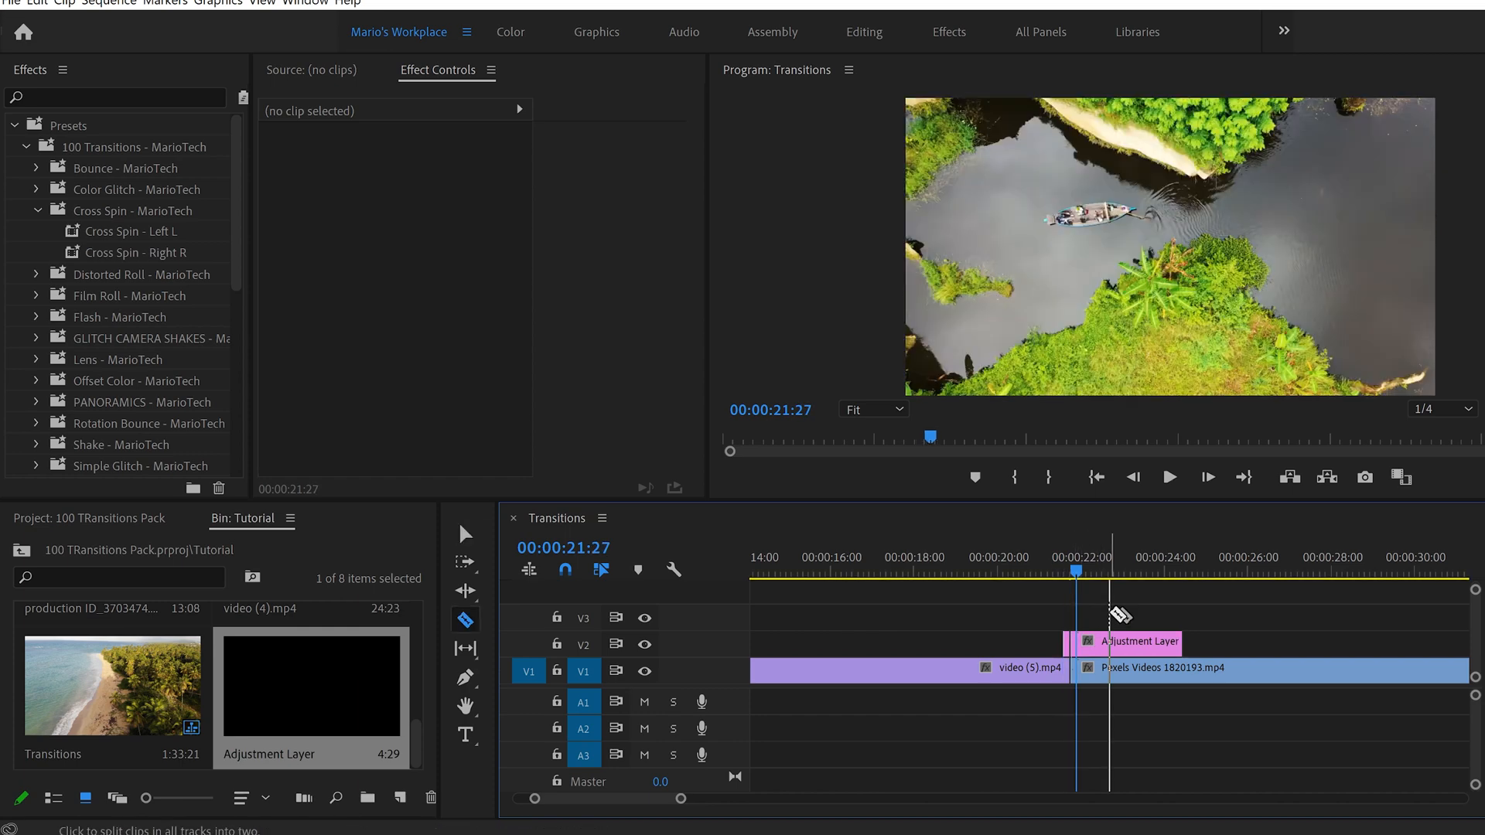
{"action": "left_click", "coordinate": [1077, 641]}
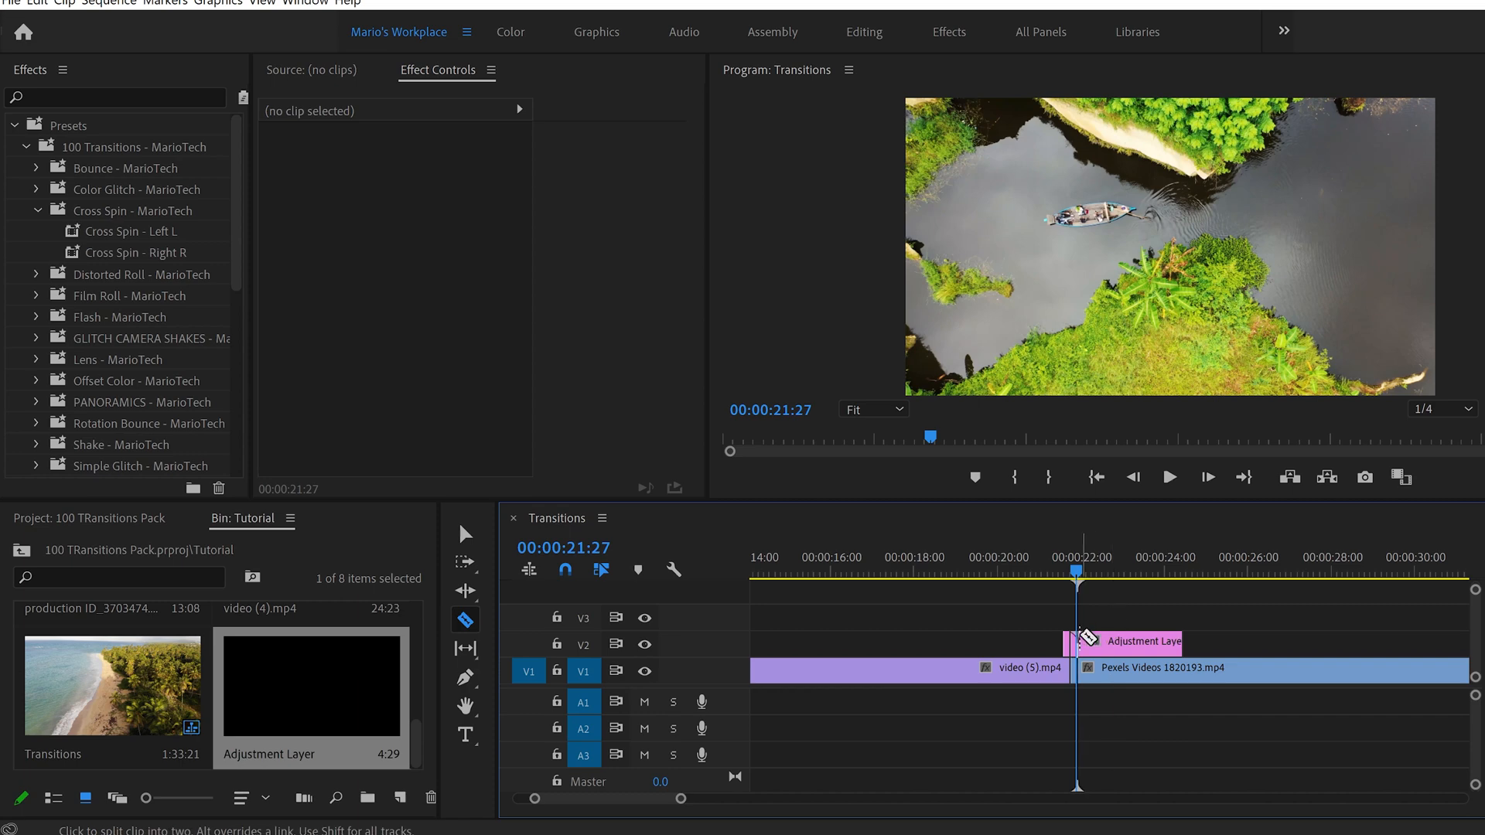
- Delete the leftover piece of the adjustment layer on V2 after 00:00:21:27
{"action": "key", "text": "v"}
{"action": "left_click", "coordinate": [1163, 648]}
{"action": "key", "text": "Delete"}
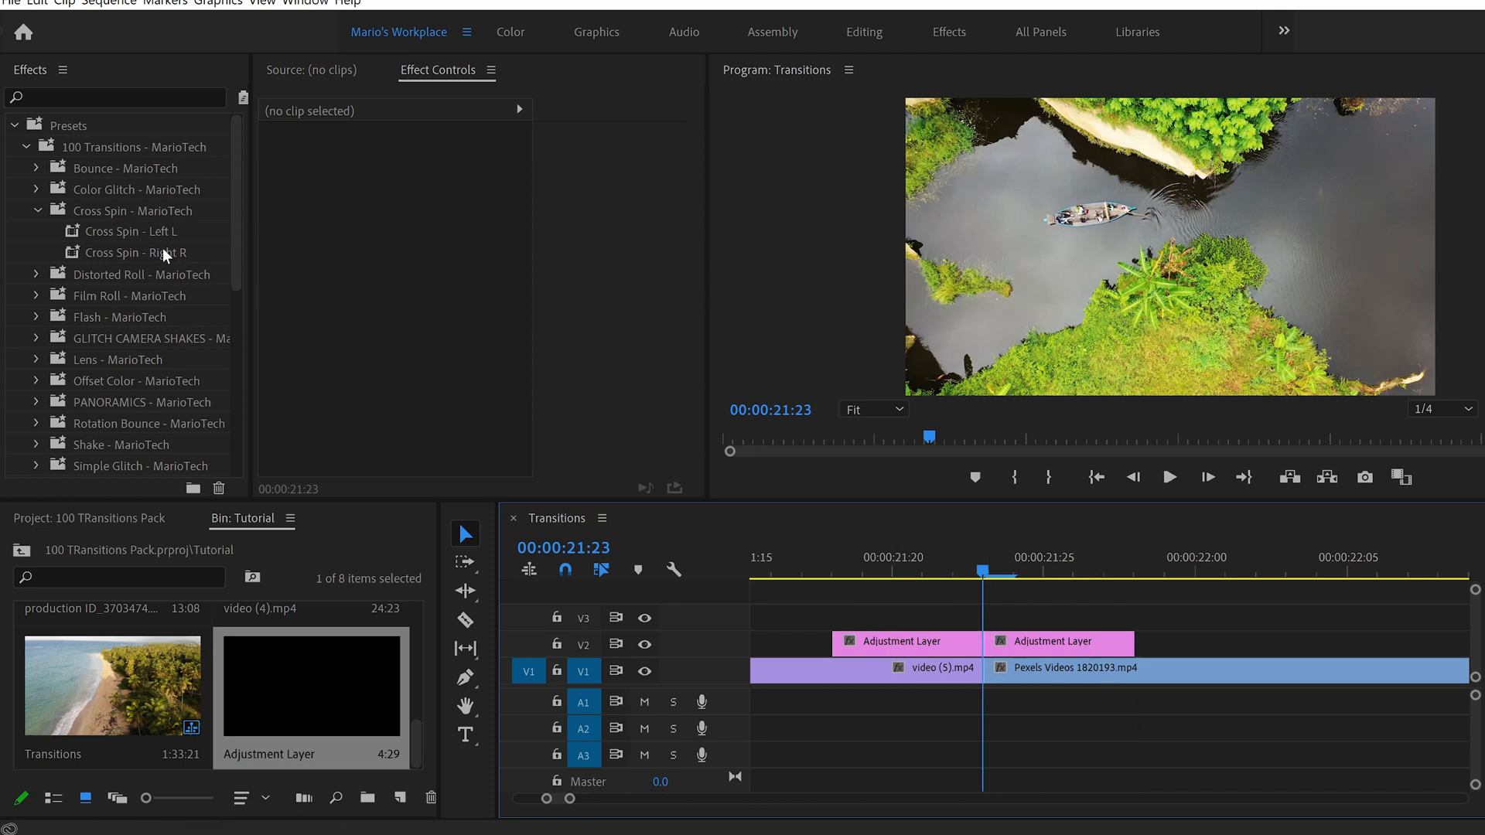
- Apply Cross Spin - Left L to the adjustment layer before the cut and Cross Spin - Right R to the one after it
{"action": "left_click", "coordinate": [144, 235]}
{"action": "left_click_drag", "start_coordinate": [143, 234], "coordinate": [885, 642]}
{"action": "left_click_drag", "start_coordinate": [137, 253], "coordinate": [1069, 652]}
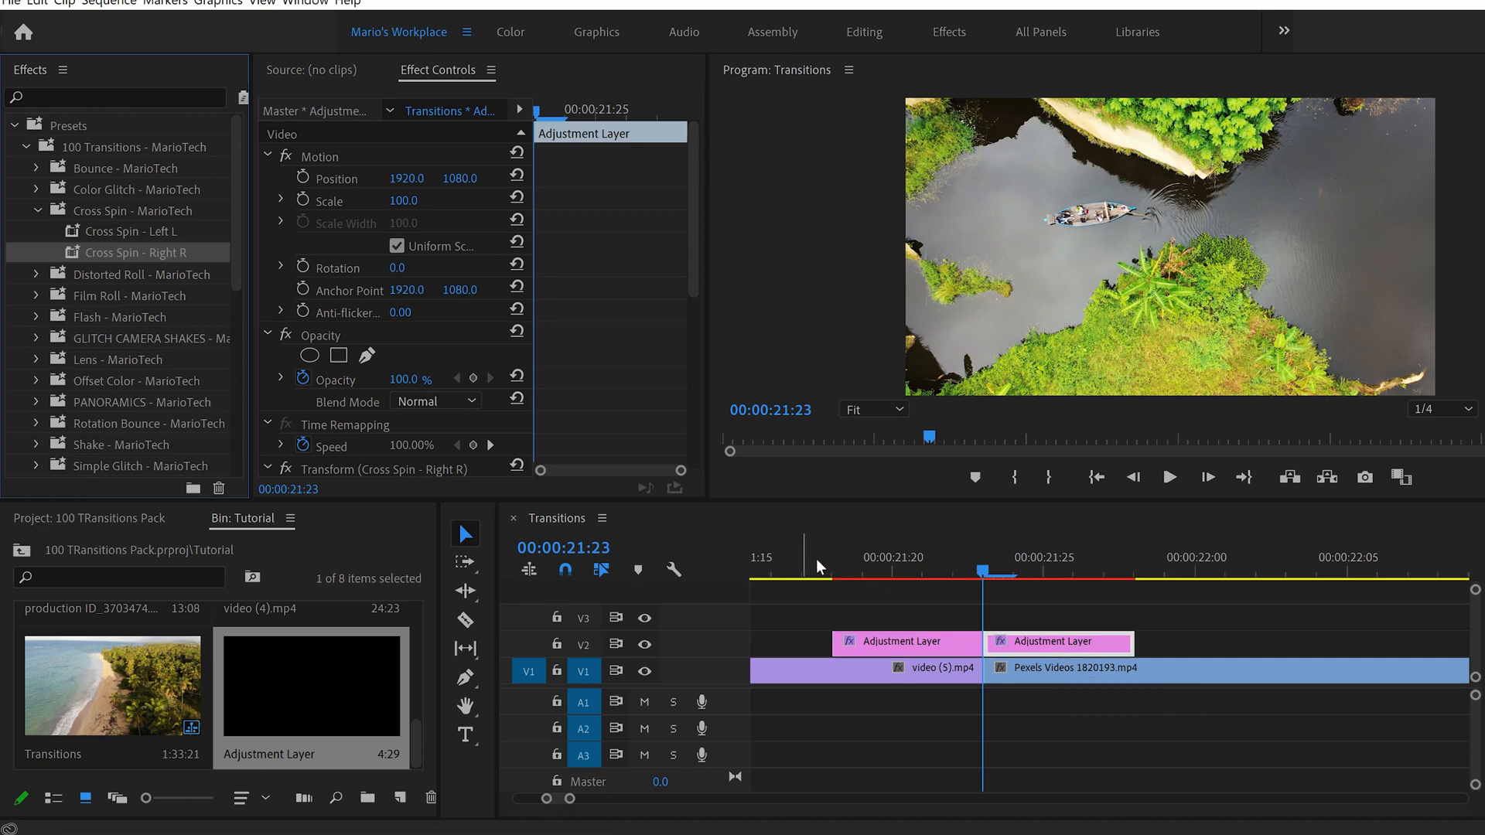
- Play back the Cross Spin transition from 00:00:21:02 through the cut
{"action": "left_click_drag", "start_coordinate": [569, 799], "coordinate": [599, 801]}
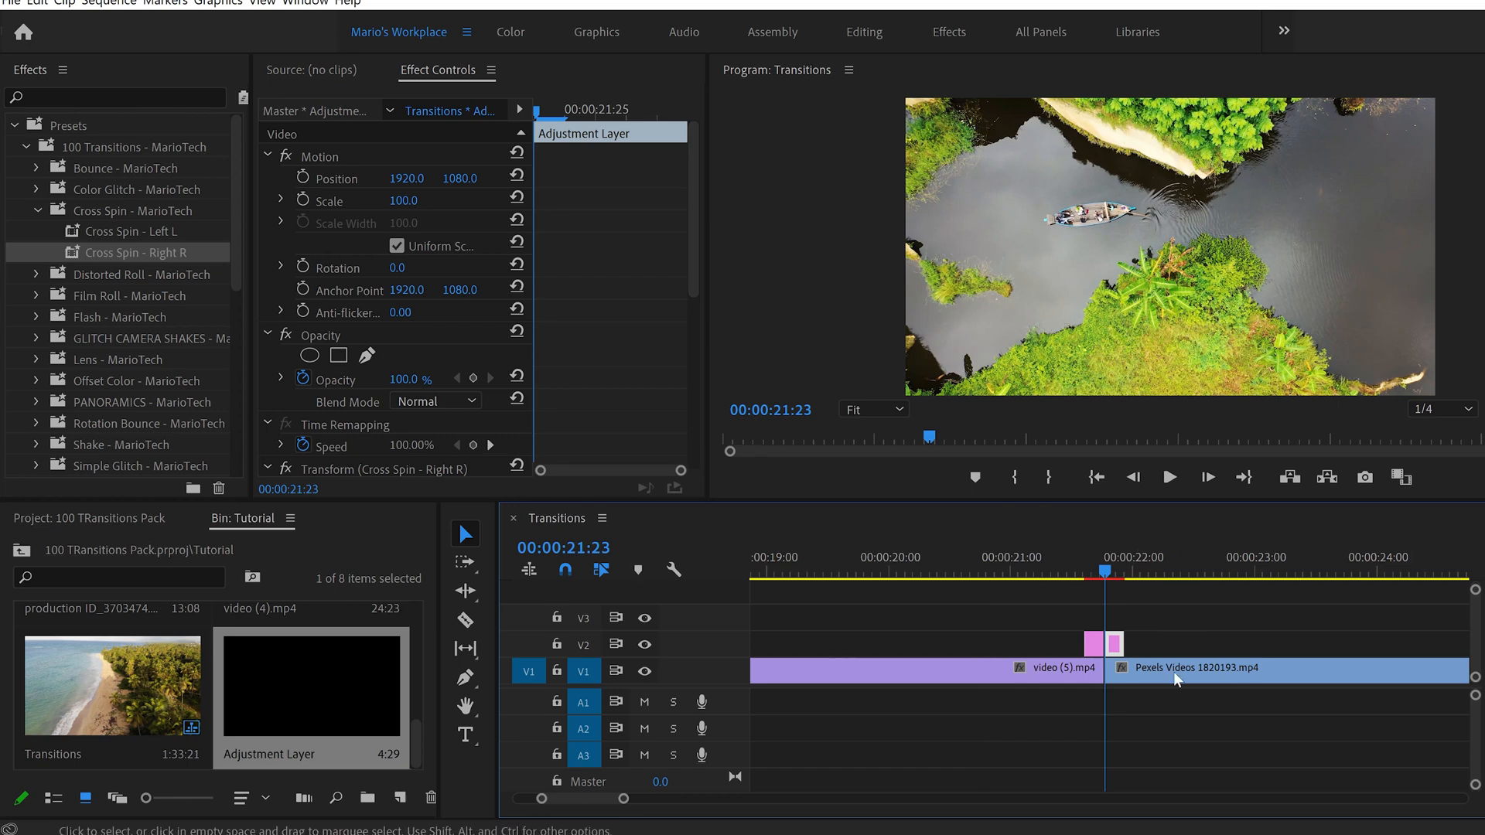
{"action": "left_click", "coordinate": [1020, 574]}
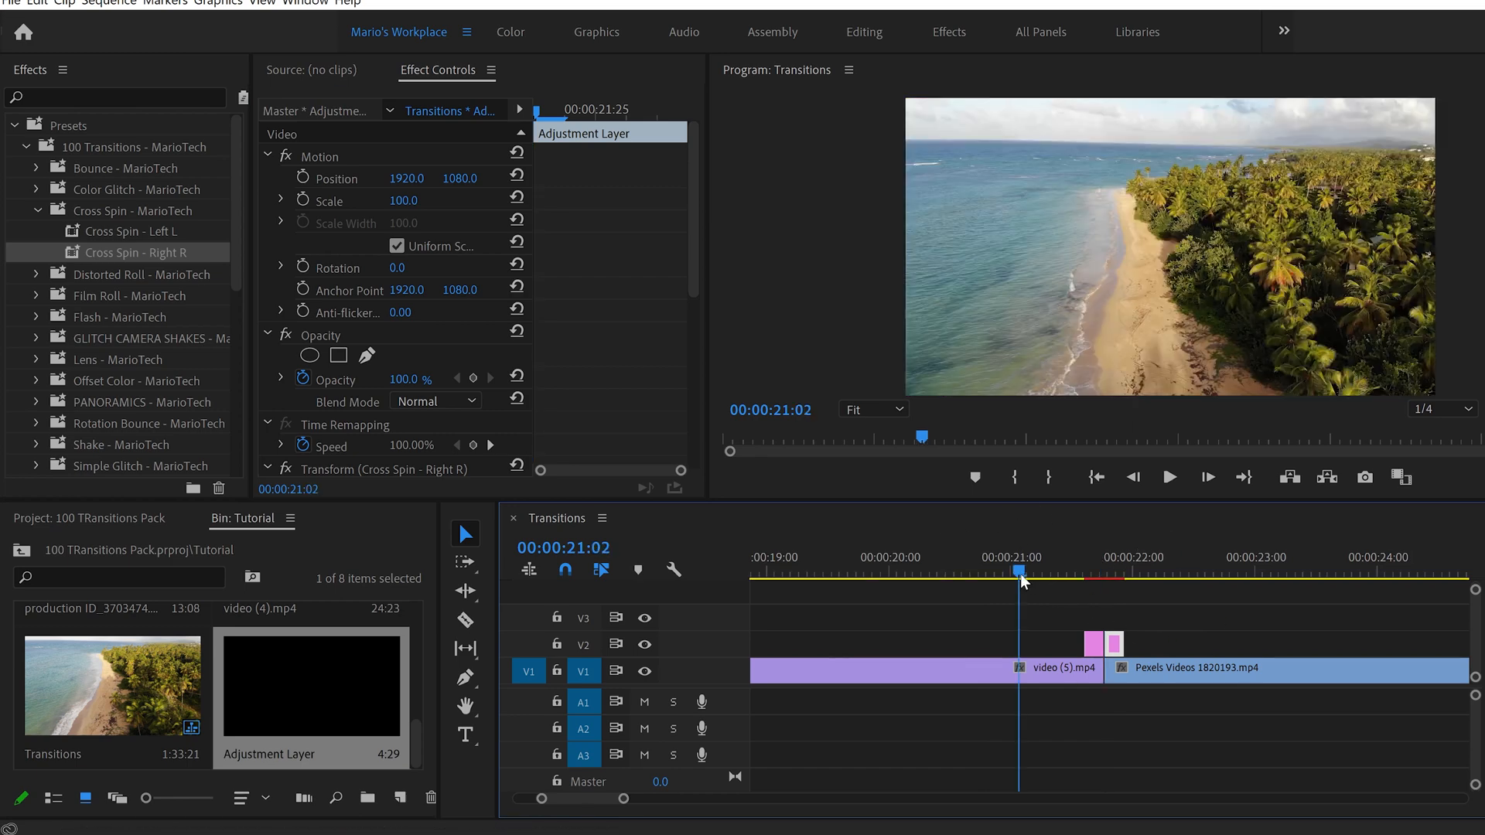
{"action": "key", "text": "space"}
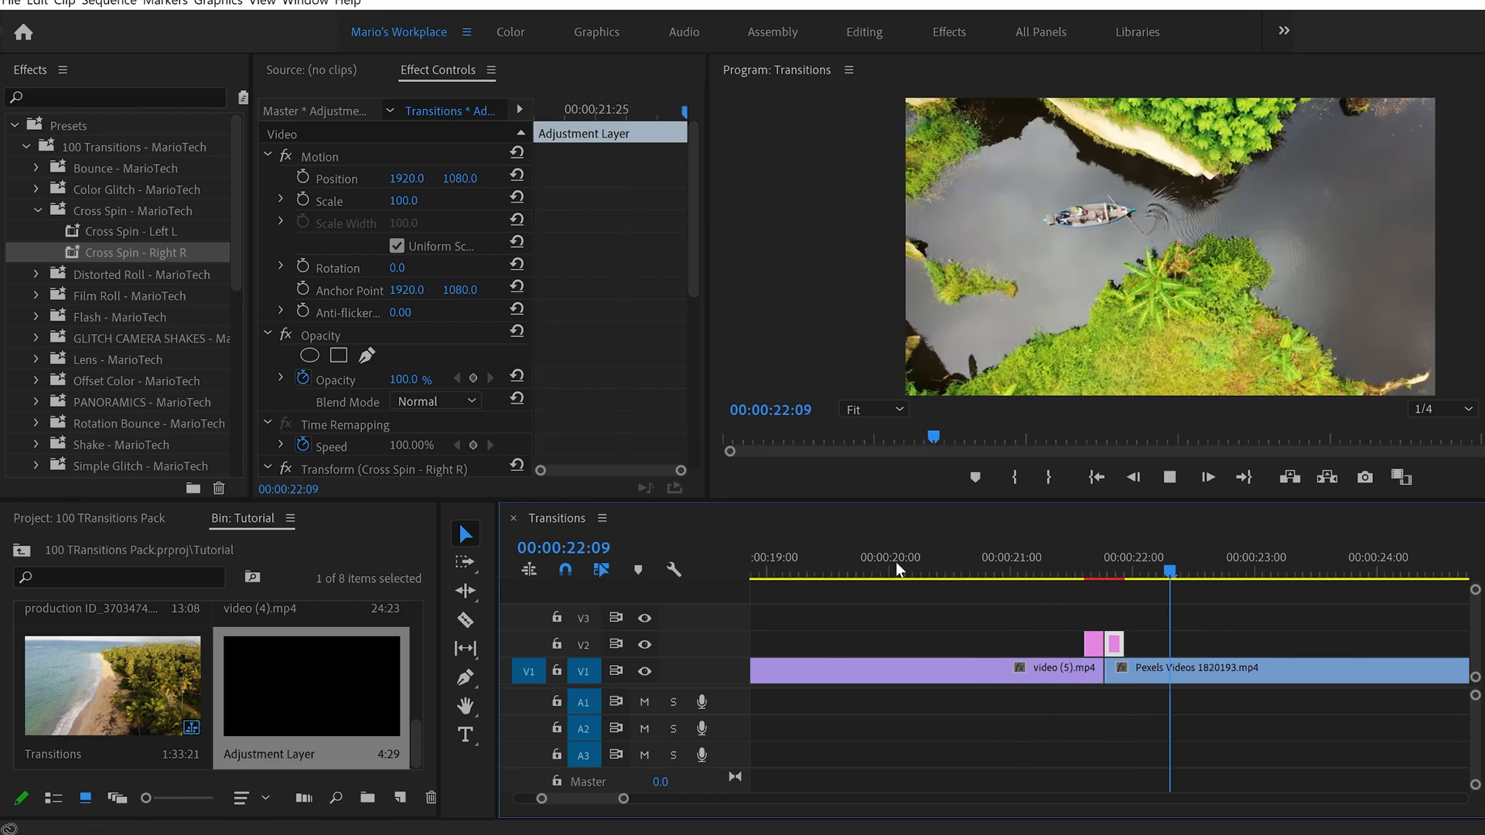
{"action": "key", "text": "space"}
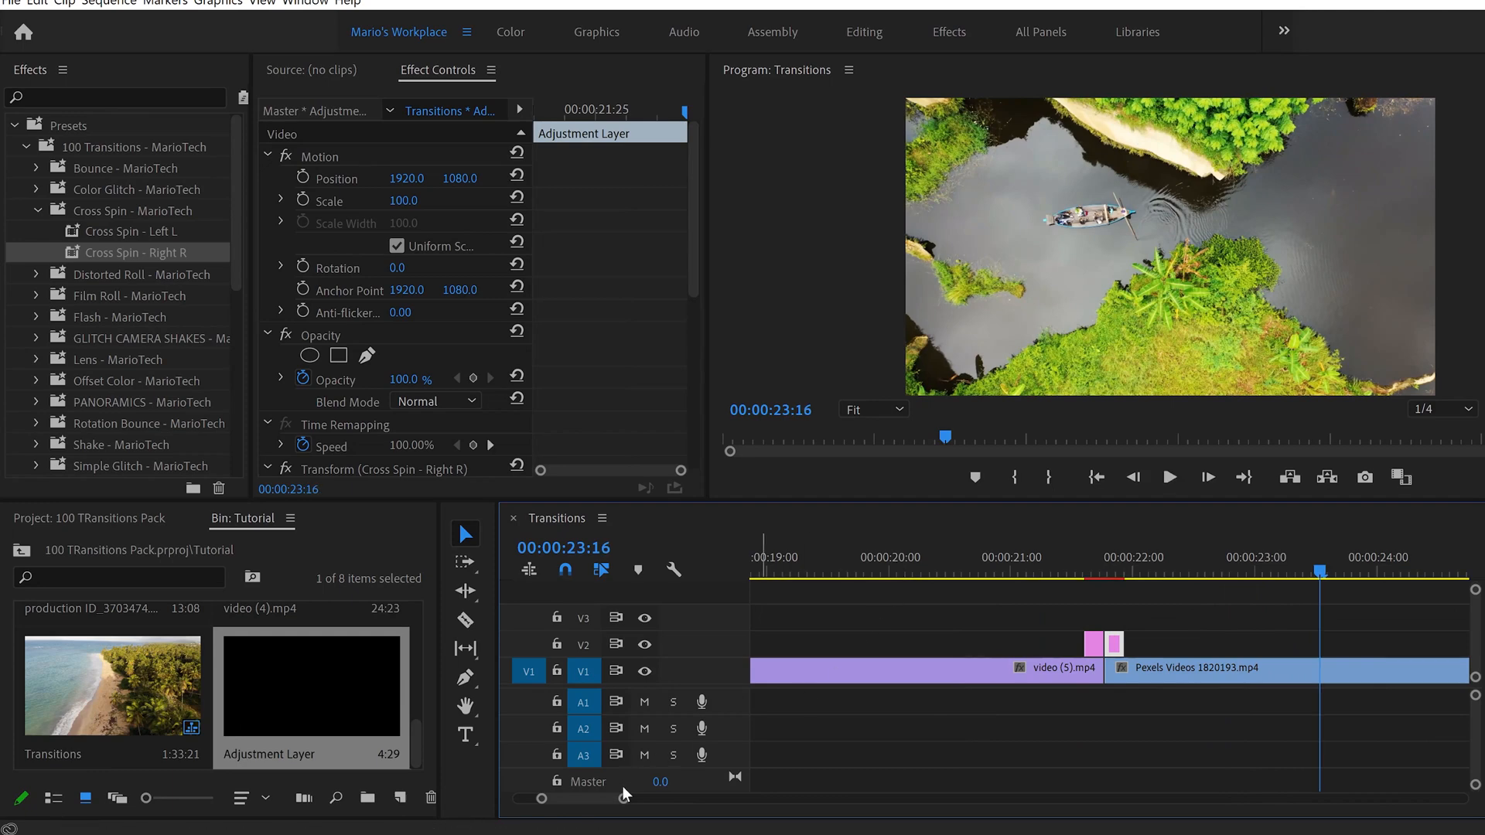
- Place another adjustment layer on V2 over the cut between video (4).mp4 and production ID_3703474.mp4
{"action": "left_click_drag", "start_coordinate": [624, 797], "coordinate": [834, 797]}
{"action": "left_click", "coordinate": [898, 572]}
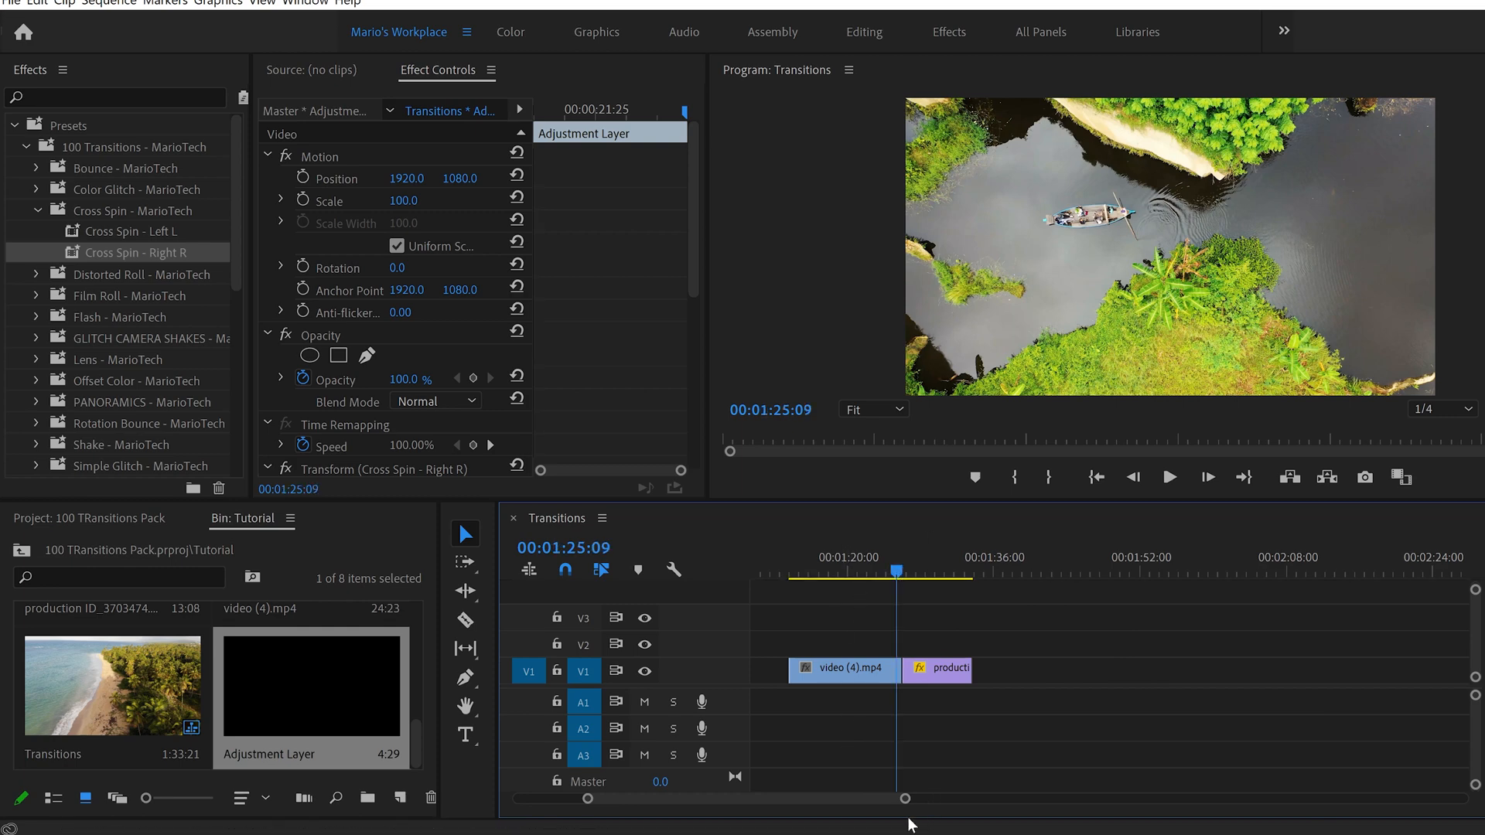
{"action": "left_click_drag", "start_coordinate": [905, 801], "coordinate": [812, 818]}
{"action": "left_click_drag", "start_coordinate": [319, 699], "coordinate": [997, 645]}
- Trim the start of the new adjustment layer to 00:01:25:27, five frames before the cut between the clips
{"action": "left_click", "coordinate": [1141, 573]}
{"action": "left_click_drag", "start_coordinate": [1148, 571], "coordinate": [1151, 572]}
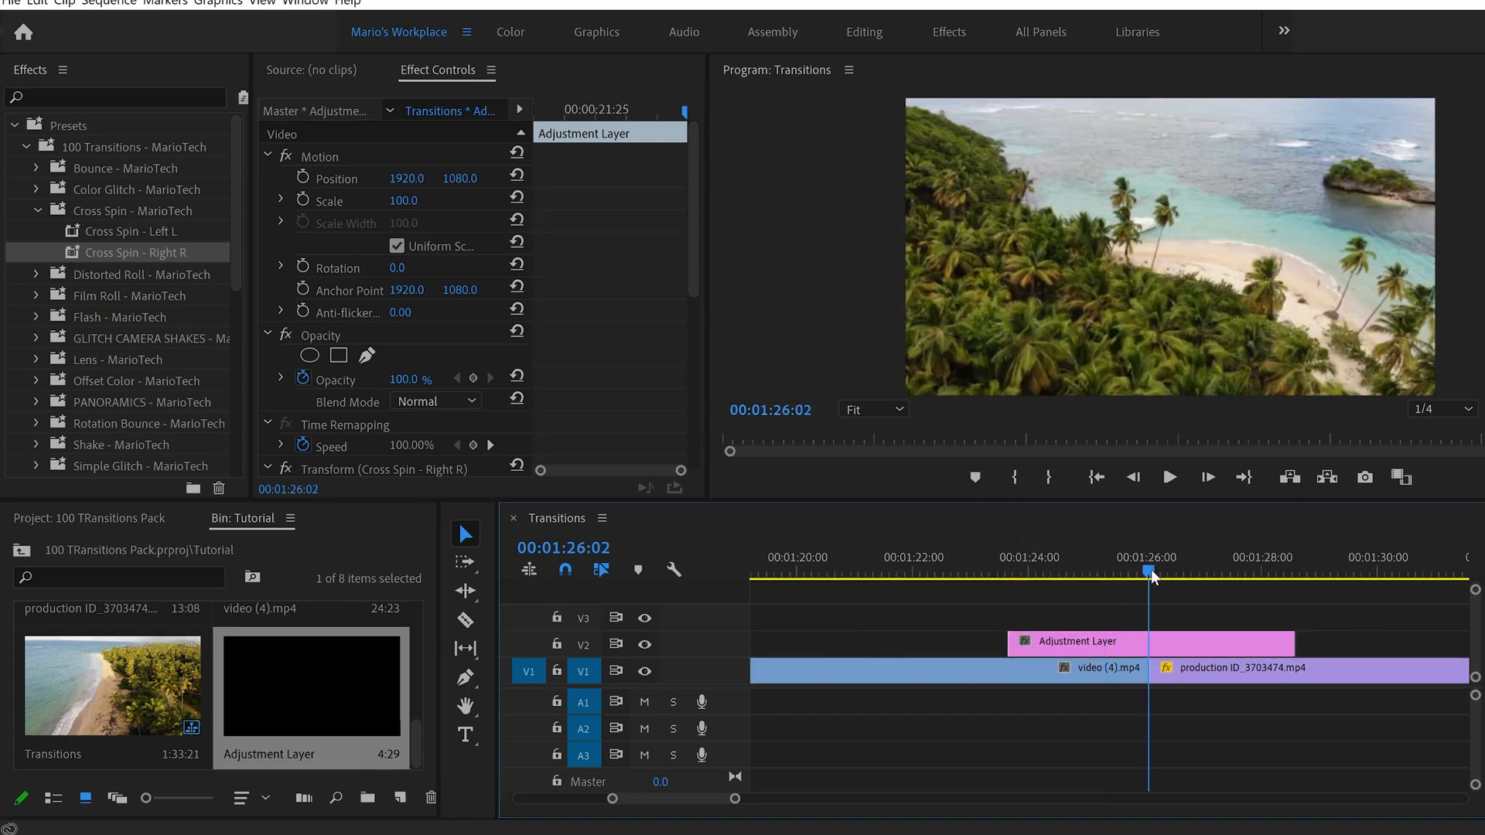
{"action": "key", "text": "Left"}
{"action": "key", "text": "Left"}
{"action": "key", "text": "Left"}
{"action": "key", "text": "Left"}
{"action": "key", "text": "Left"}
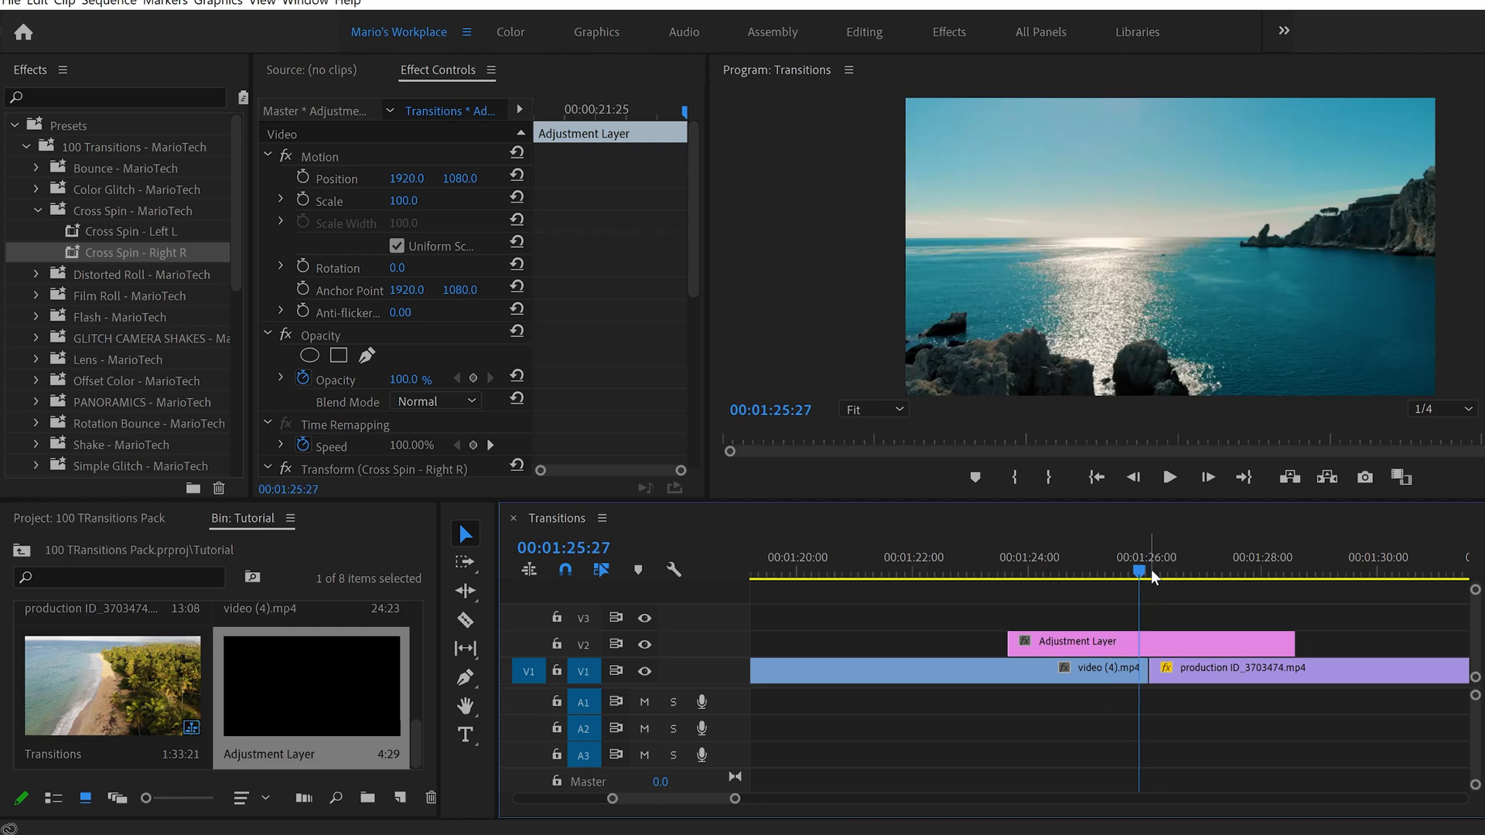
{"action": "left_click_drag", "start_coordinate": [1015, 641], "coordinate": [1145, 639]}
- Split the adjustment layer at the clip cut, 00:01:26:02, and trim its end to 00:01:26:07, five frames after the cut
{"action": "key", "text": "shift+Right"}
{"action": "key", "text": "c"}
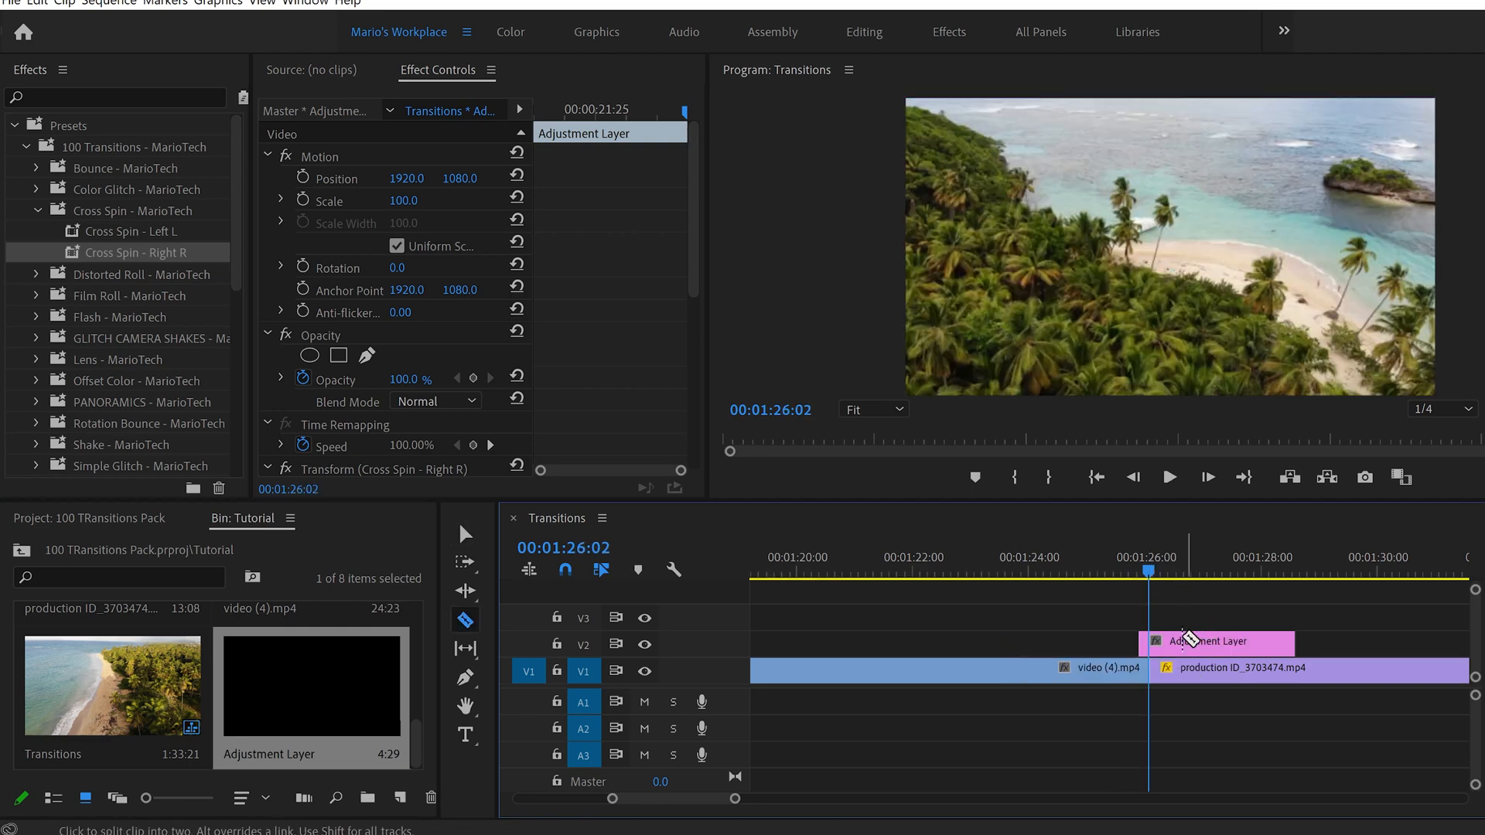
{"action": "left_click", "coordinate": [1151, 642]}
{"action": "key", "text": "v"}
{"action": "key", "text": "shift+Right"}
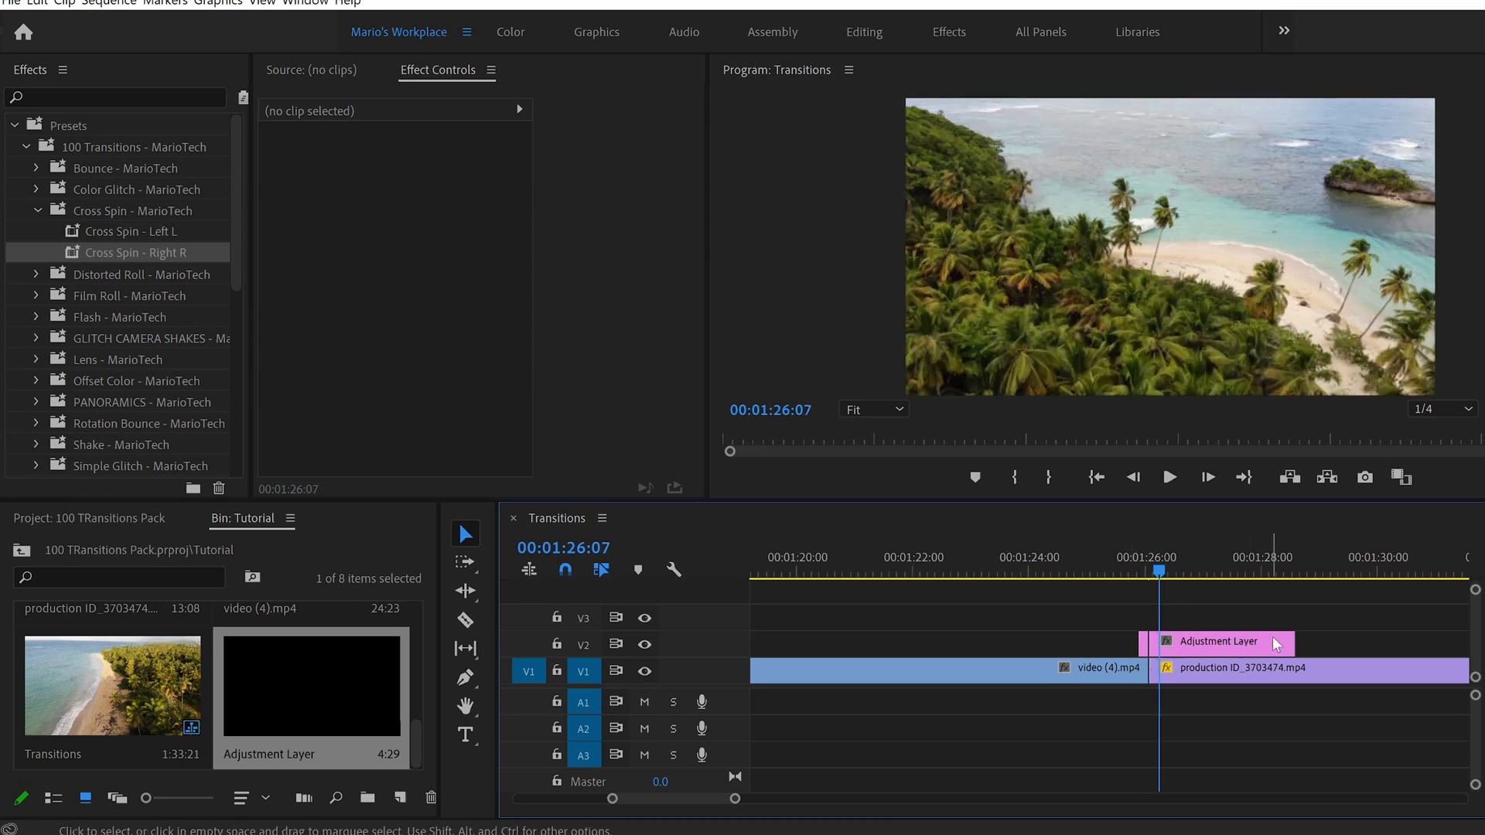
{"action": "left_click_drag", "start_coordinate": [1294, 641], "coordinate": [1151, 649]}
- Apply the left and right 4.PANORAMIC Right presets from PANORAMICS folder 04 to the adjustment layers before and after the cut, respectively
{"action": "left_click", "coordinate": [39, 359]}
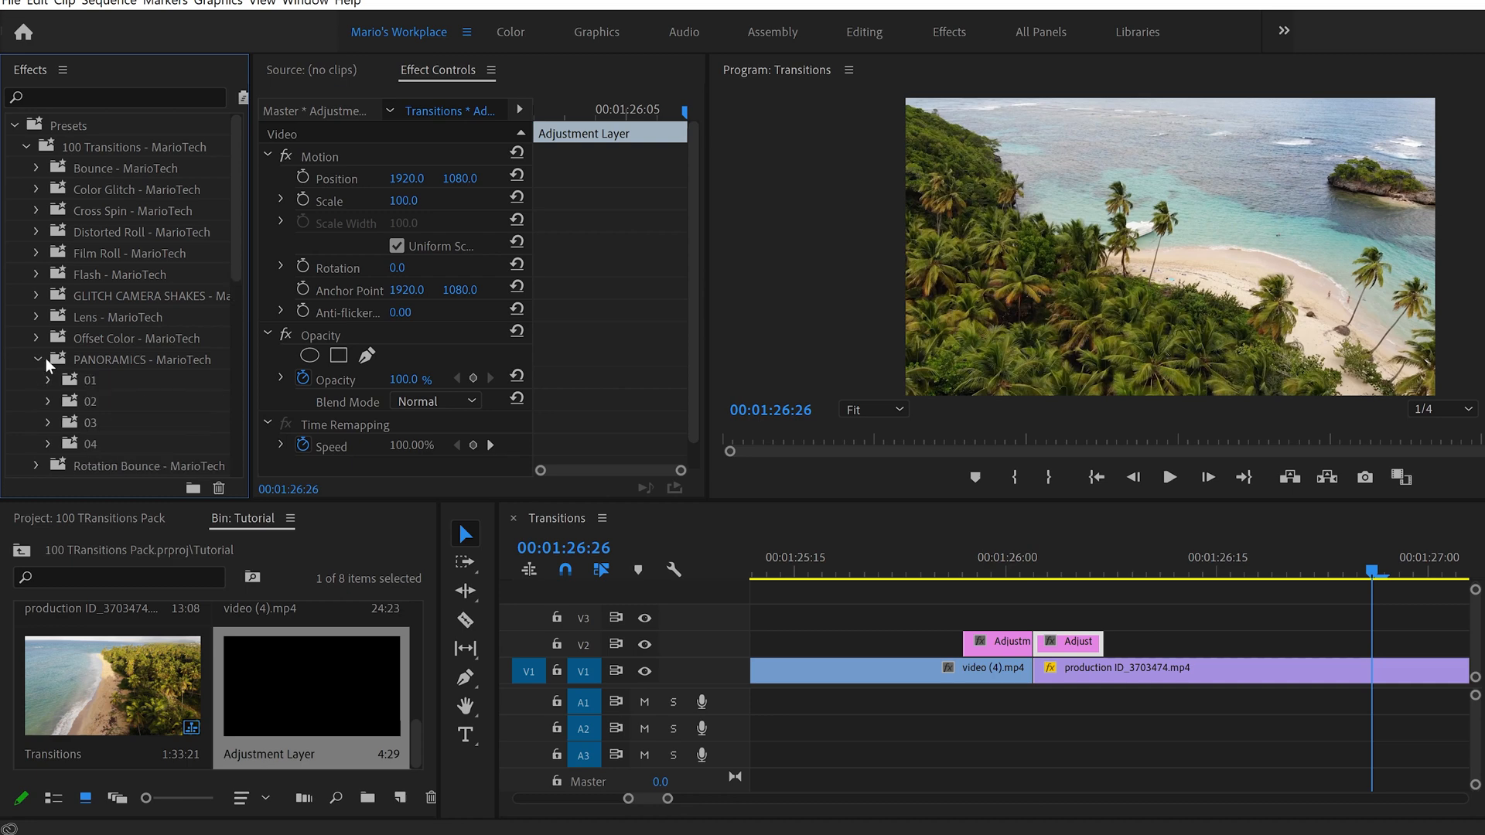
{"action": "scroll", "coordinate": [232, 286], "scroll_direction": "down", "scroll_amount": 4}
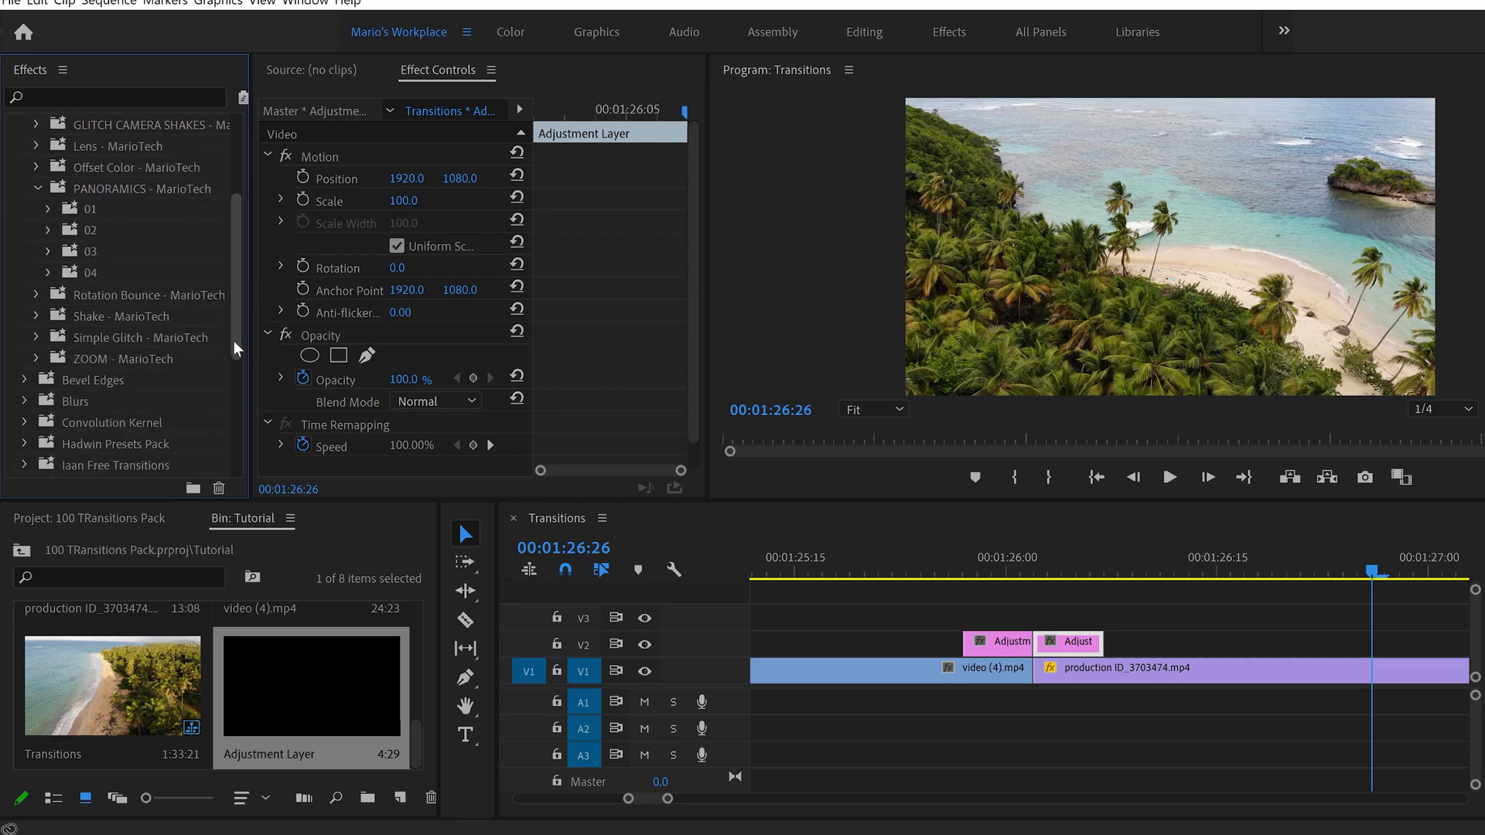
{"action": "left_click", "coordinate": [48, 271]}
{"action": "left_click_drag", "start_coordinate": [136, 297], "coordinate": [982, 639]}
{"action": "left_click_drag", "start_coordinate": [189, 313], "coordinate": [1071, 641]}
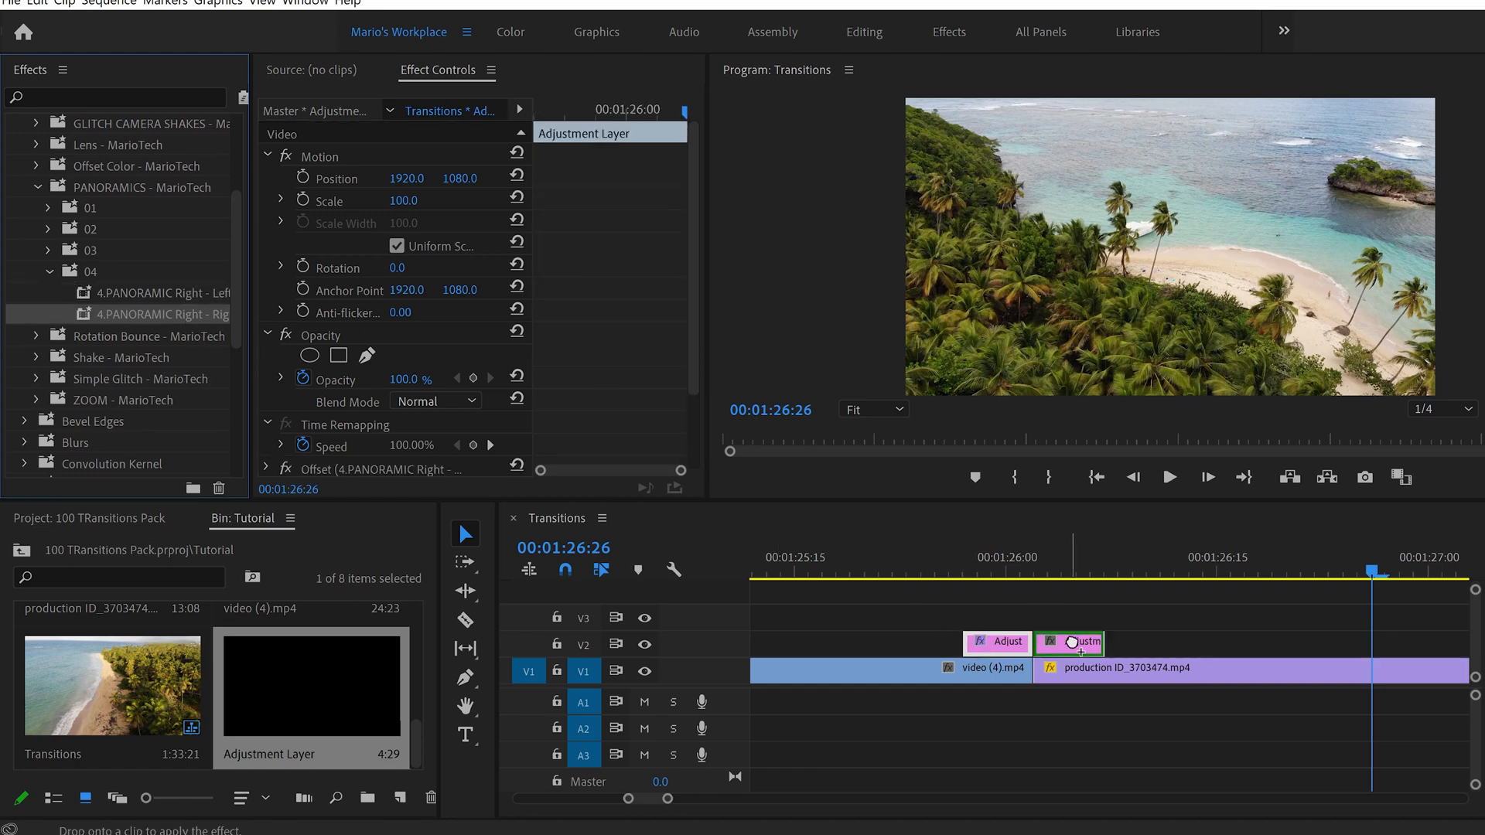
- Play back the panoramic transition from about 00:01:25:15 through the cut
{"action": "left_click", "coordinate": [794, 559]}
{"action": "key", "text": "space"}
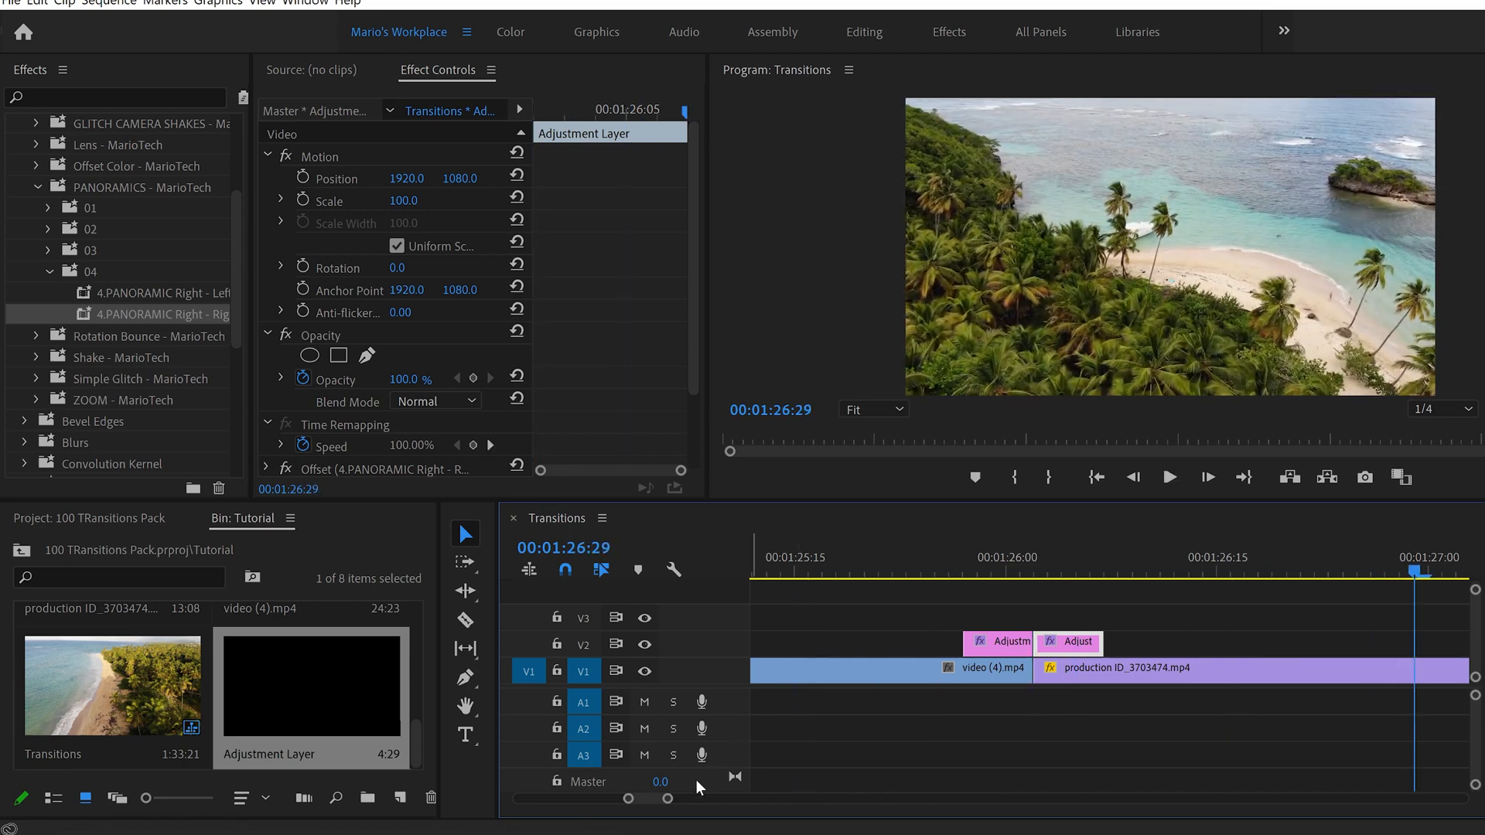
{"action": "left_click_drag", "start_coordinate": [668, 799], "coordinate": [740, 802]}
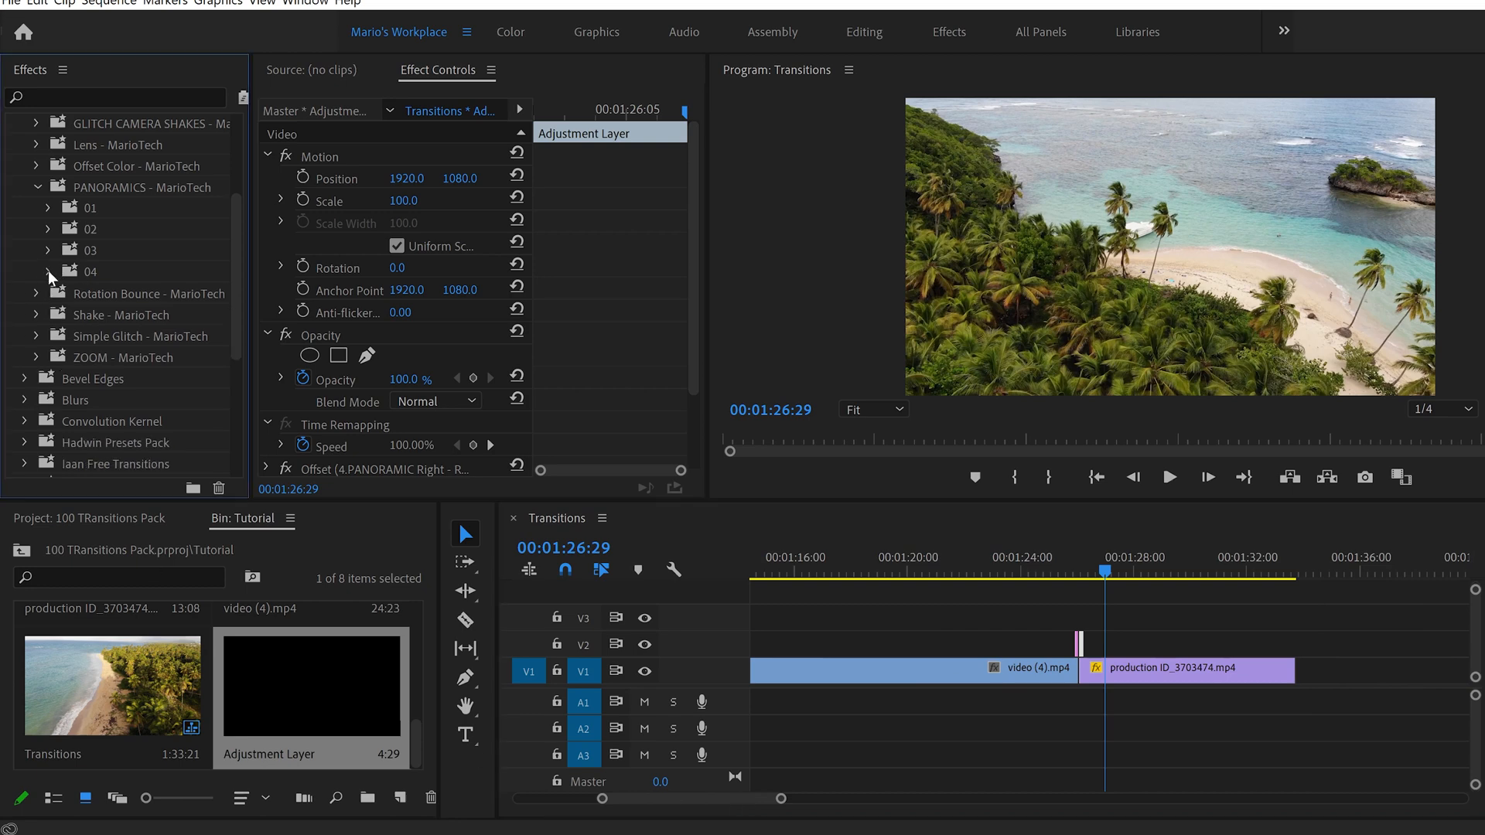
- Collapse the PANORAMICS - MarioTech folder and return to the start of the preset list
{"action": "left_click", "coordinate": [36, 186]}
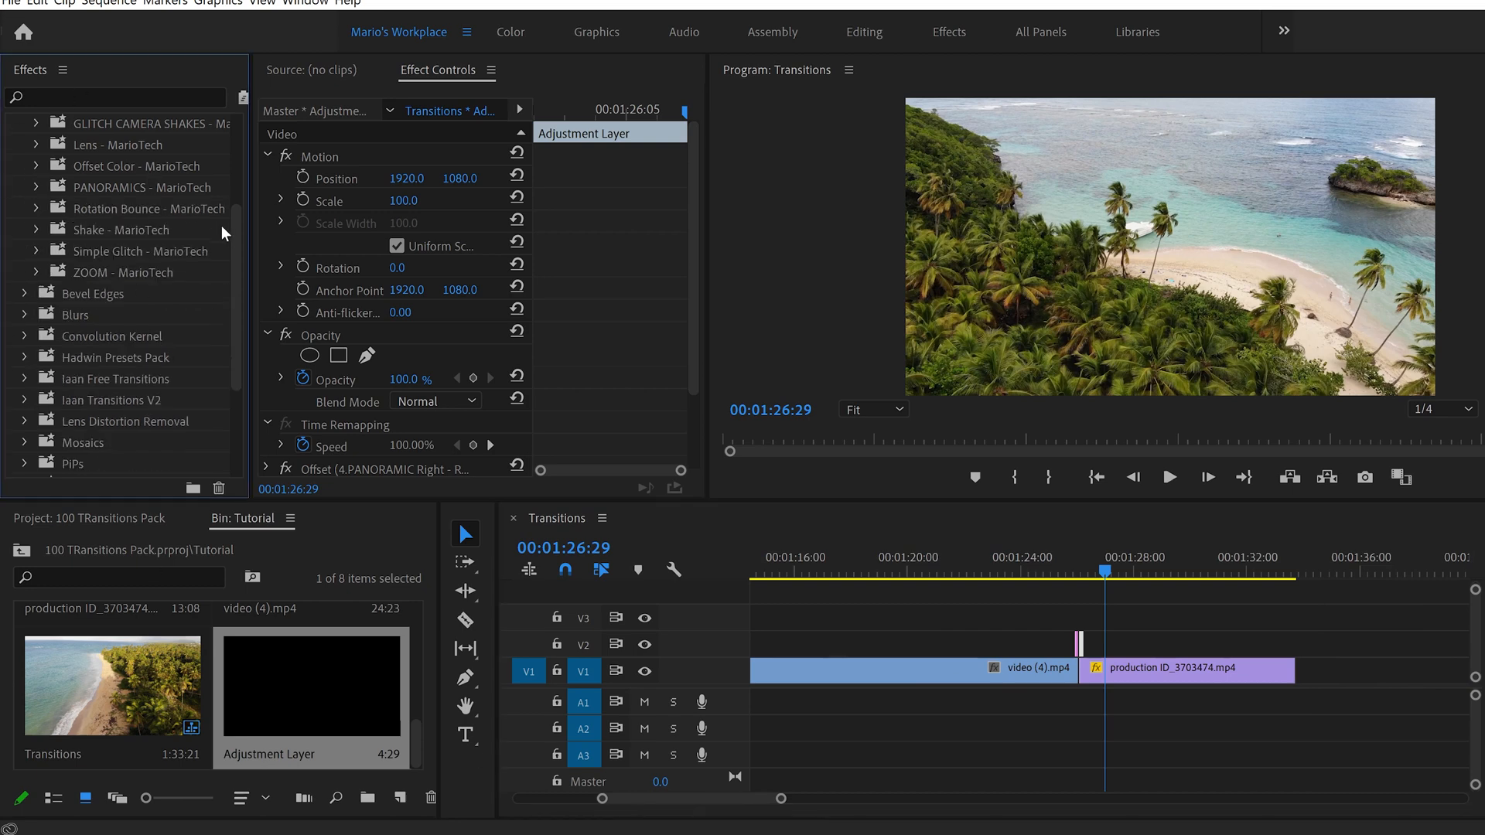
{"action": "left_click_drag", "start_coordinate": [239, 256], "coordinate": [241, 165]}
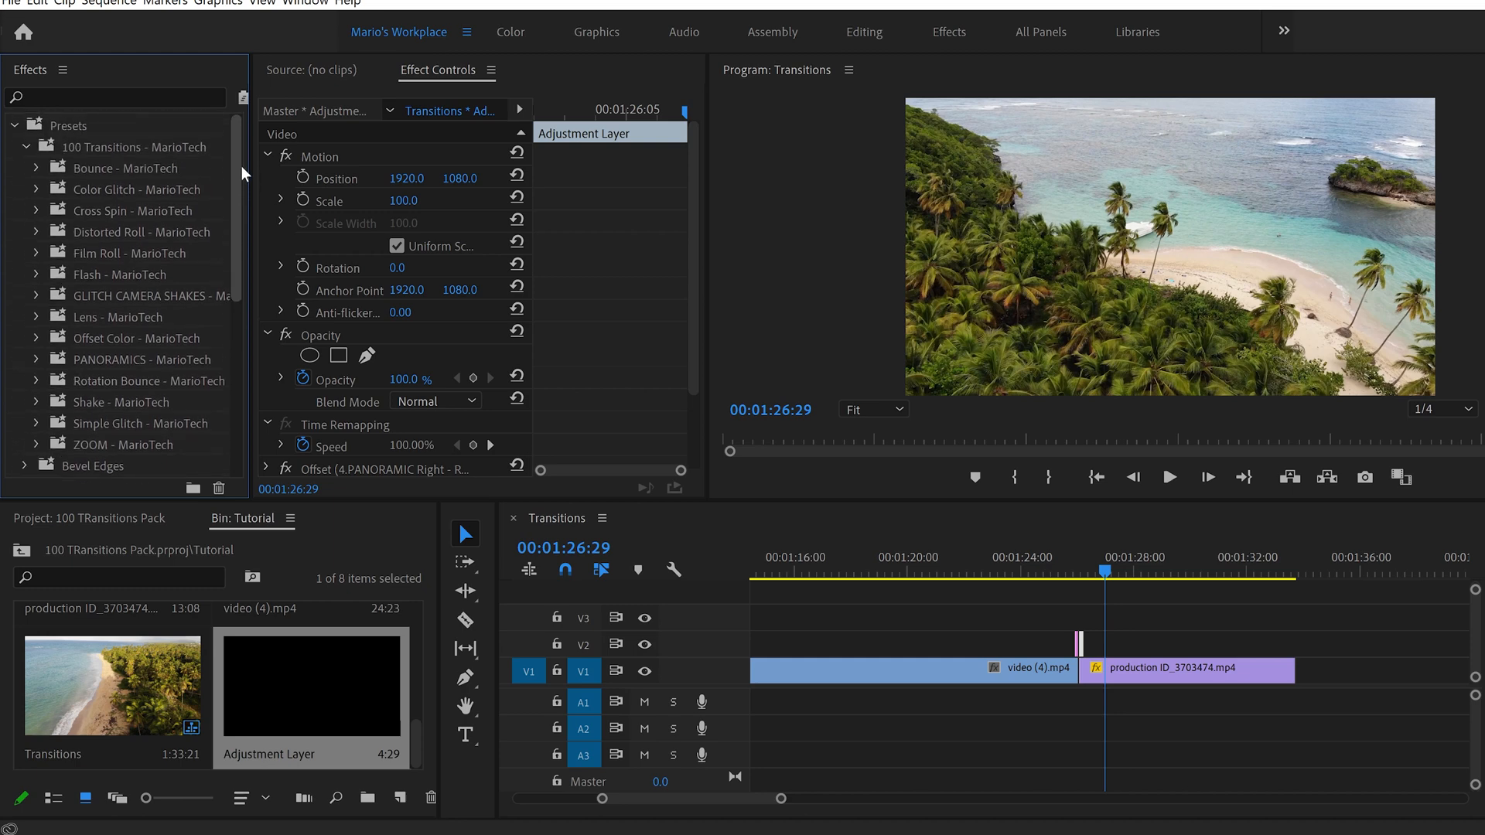